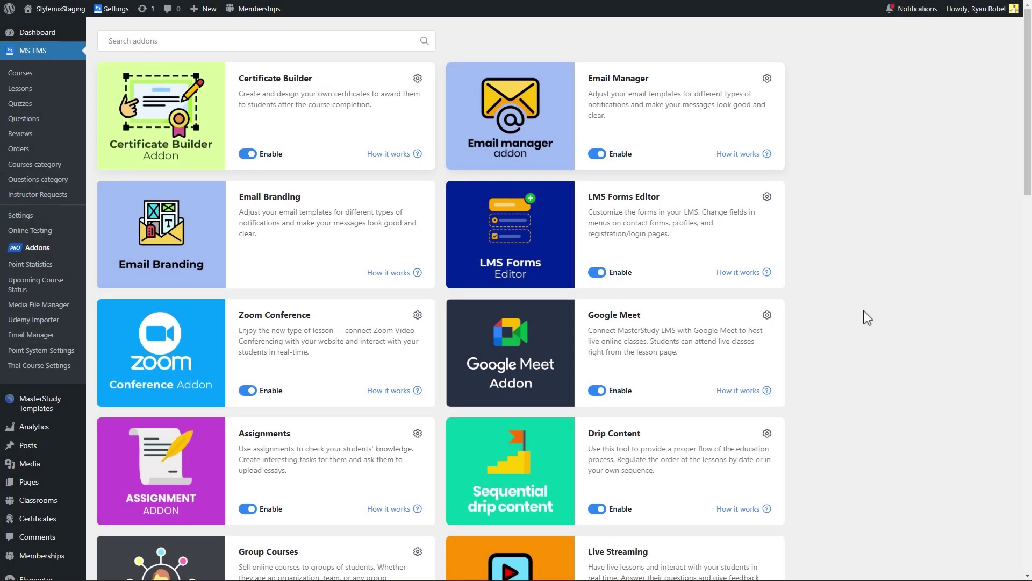
# - Enable the Grades add-on on the Addons page and go to the LMS General Settings
pyautogui.scroll(-20, 866, 316)
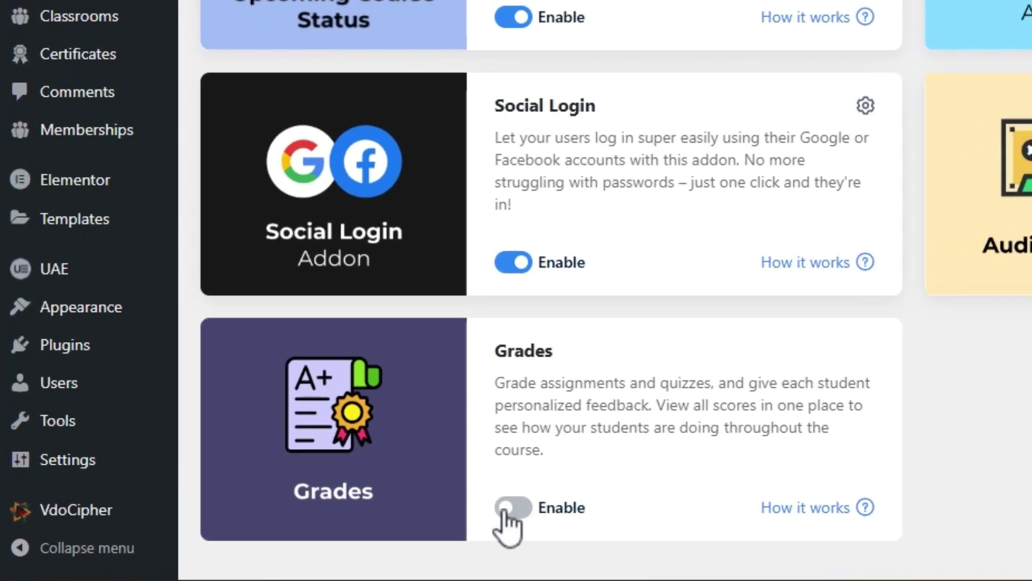
pyautogui.click(249, 545)
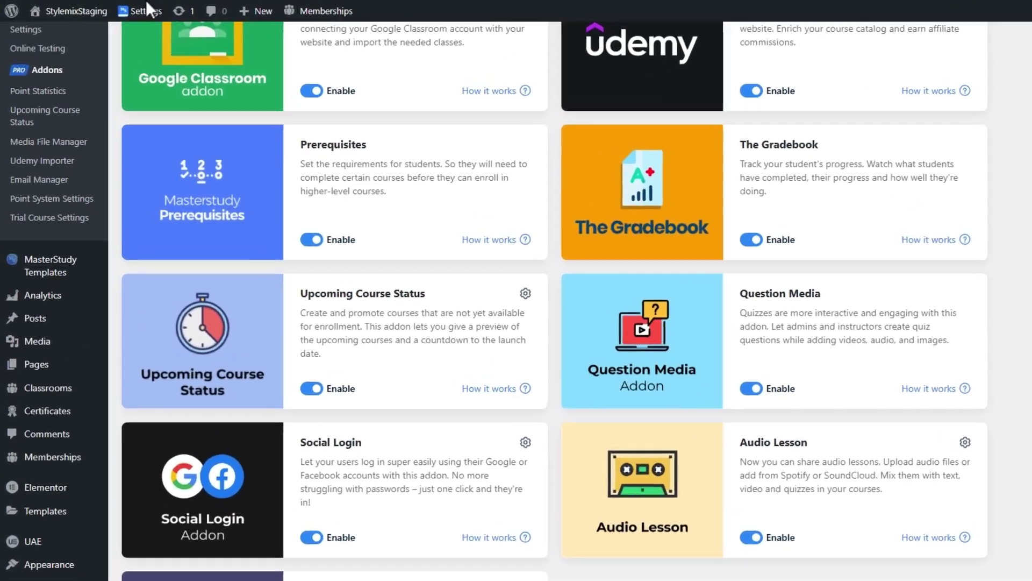
pyautogui.click(149, 8)
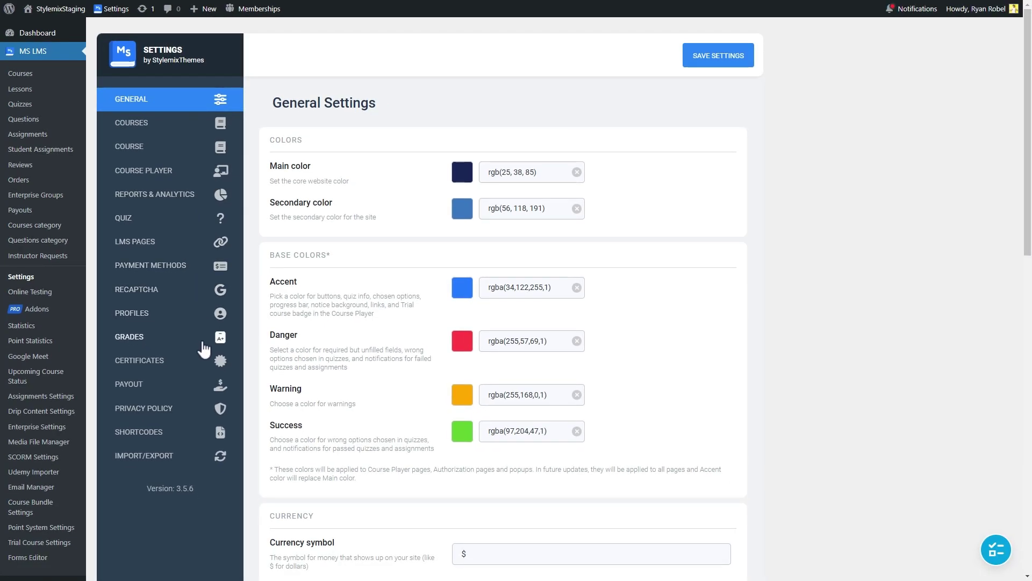
# - Open Grades settings, then answer the quiz with Paris and submit it
pyautogui.click(204, 342)
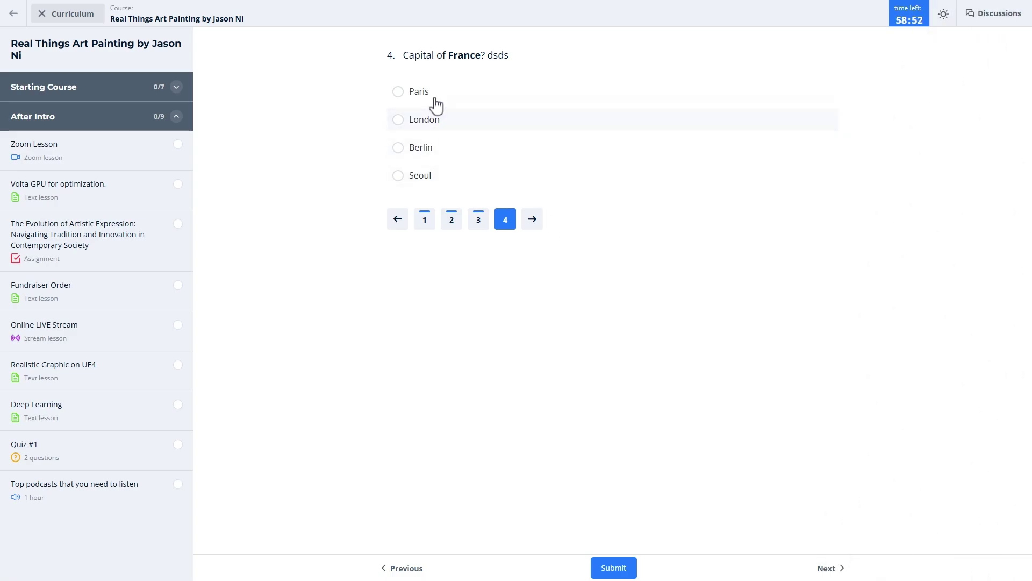
pyautogui.click(428, 95)
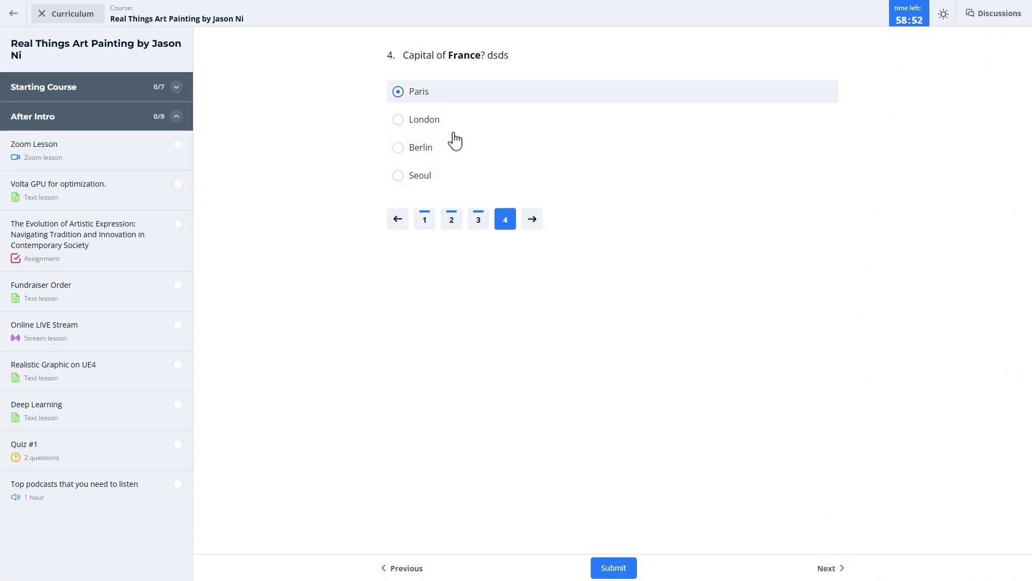
pyautogui.click(634, 569)
pyautogui.click(625, 322)
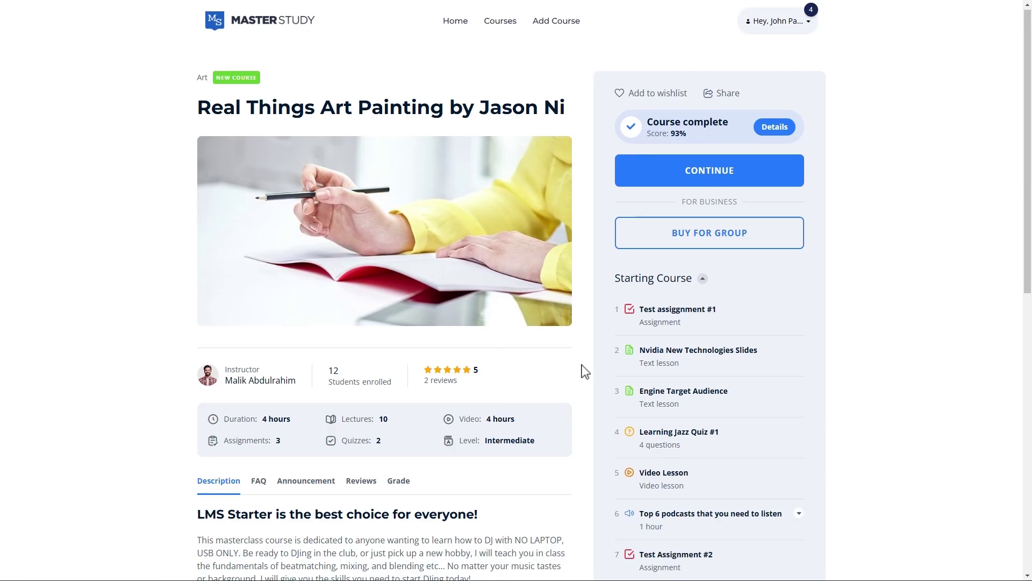
# - View the course's Grade tab and its per-item grade breakdown
pyautogui.scroll(-5, 583, 369)
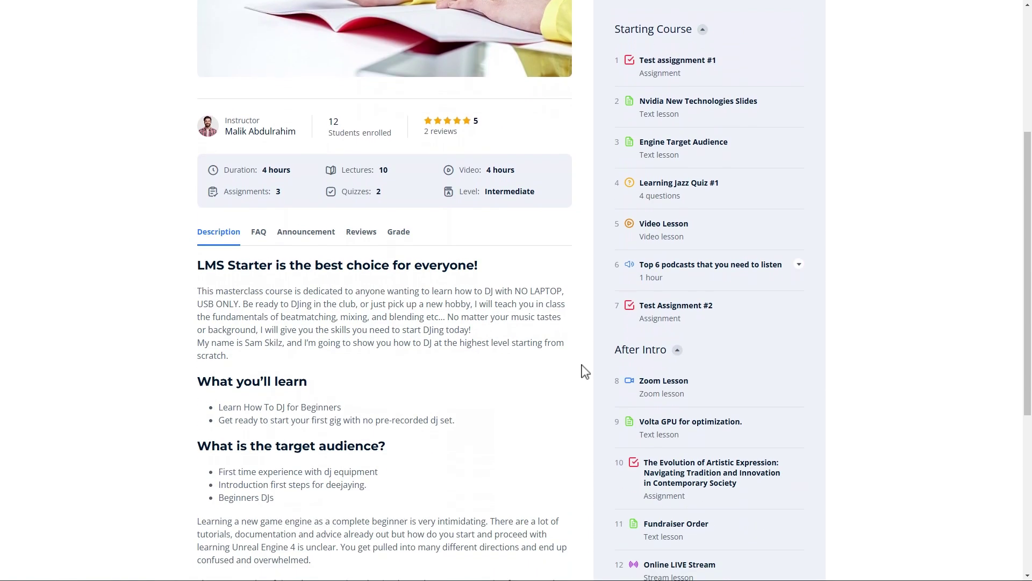
pyautogui.click(412, 245)
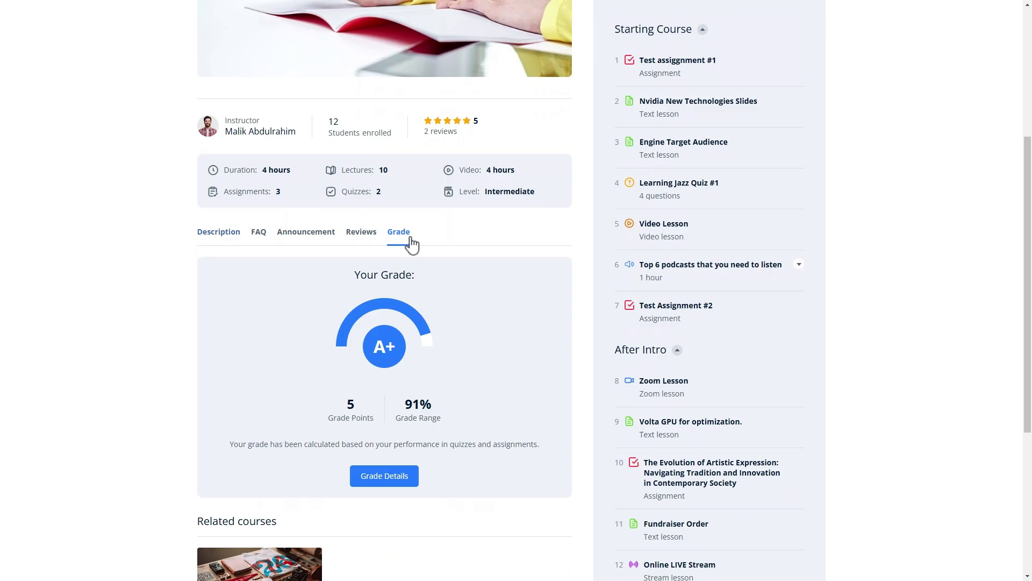
pyautogui.click(391, 487)
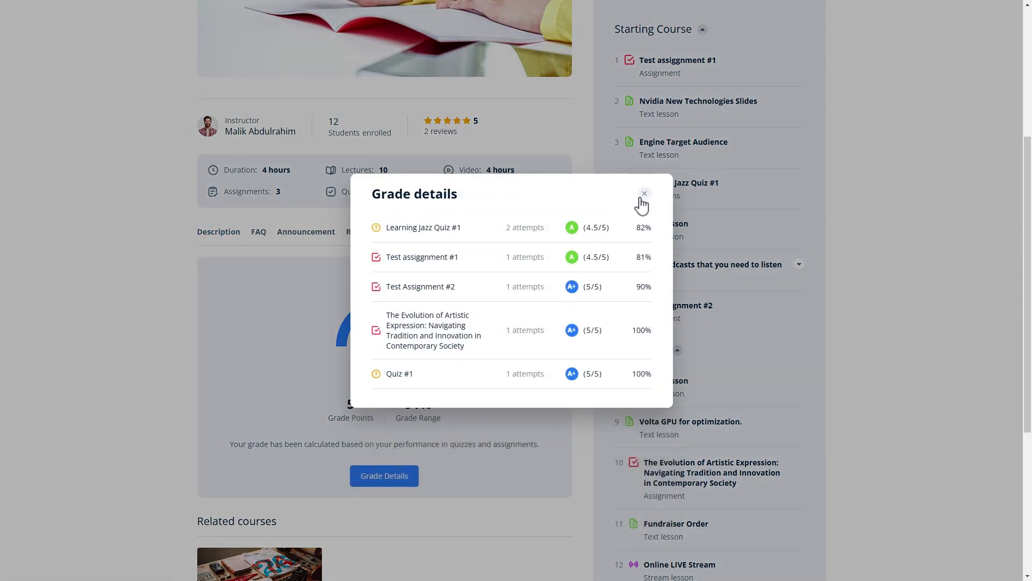
pyautogui.click(644, 194)
# - Open My Grades and view Real Things Art Painting details: A+, 5 points, 91%
pyautogui.scroll(5, 590, 260)
pyautogui.click(780, 27)
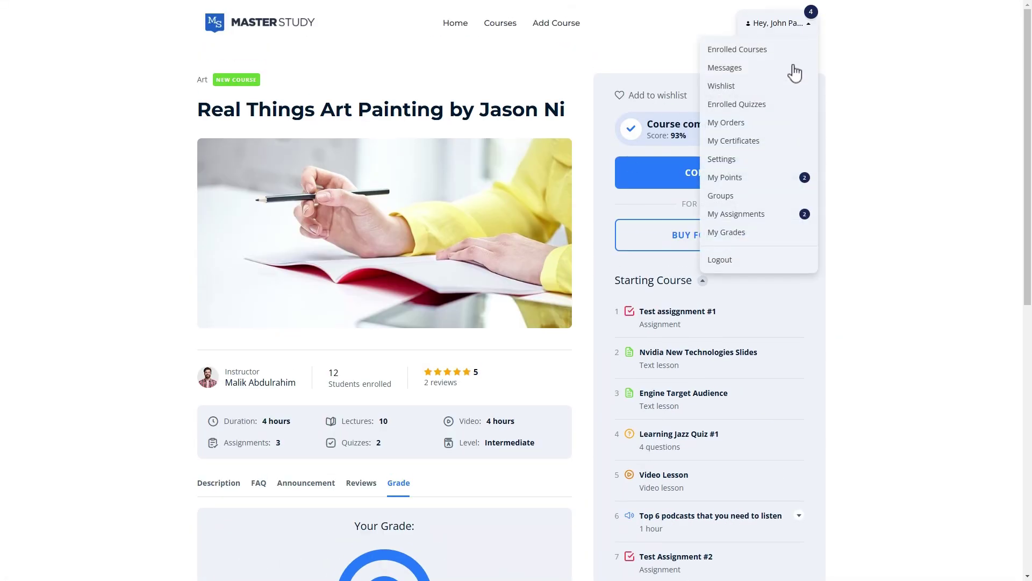
pyautogui.click(743, 234)
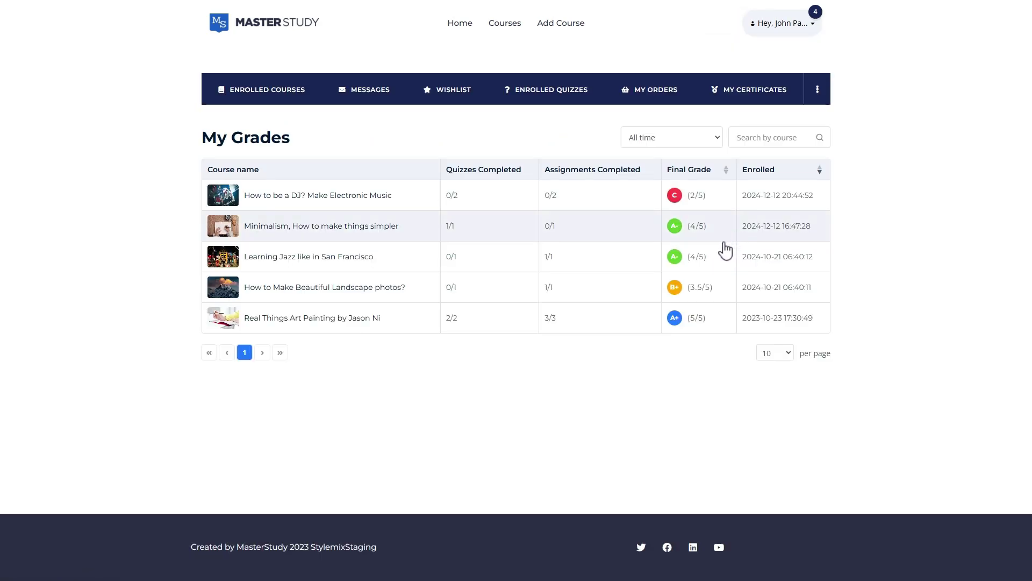
pyautogui.click(585, 327)
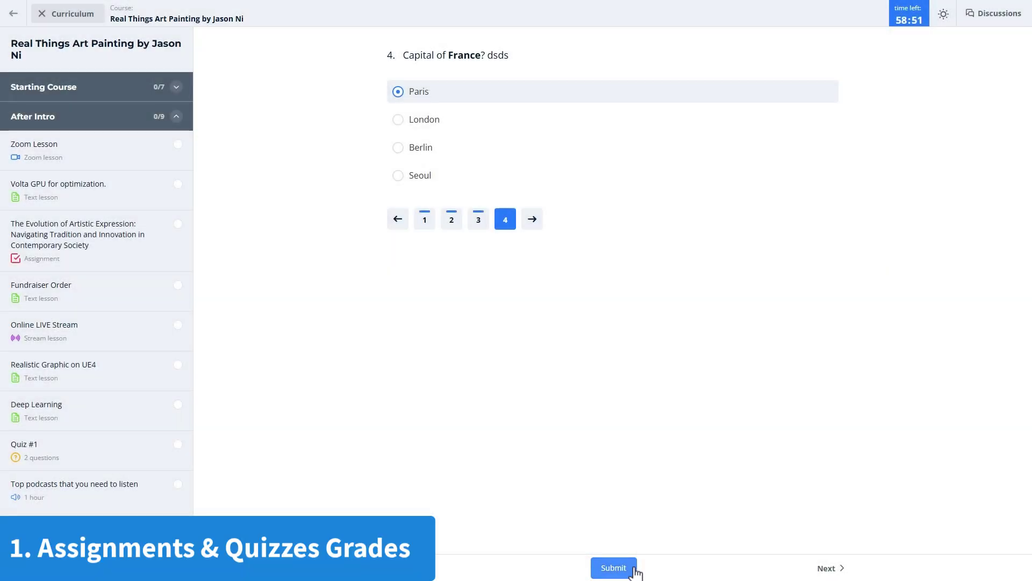
# - Submit the quiz, then set Learning Jazz Quiz #1's passing grade to 80% and review the grades table
pyautogui.click(614, 568)
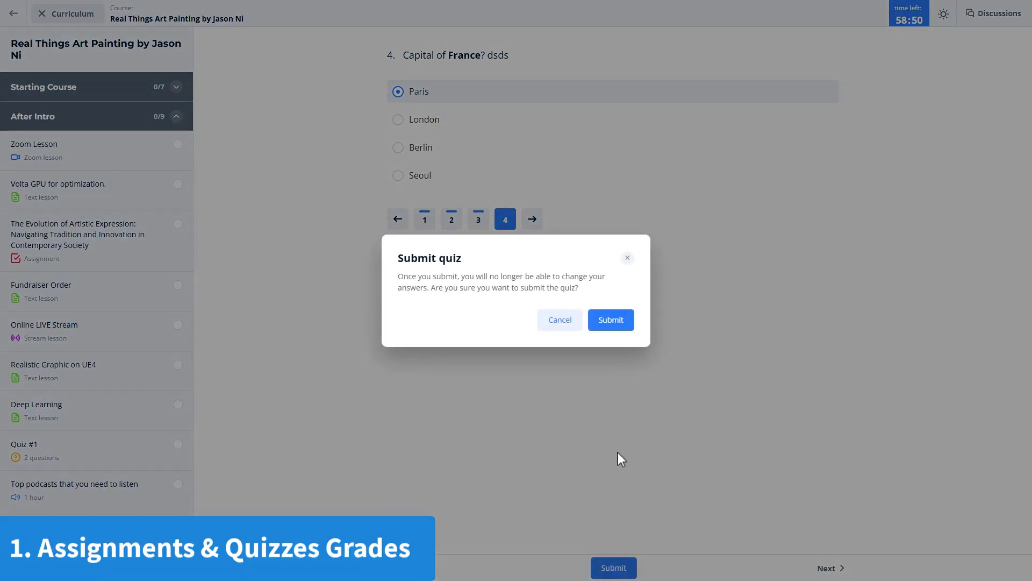
pyautogui.click(624, 325)
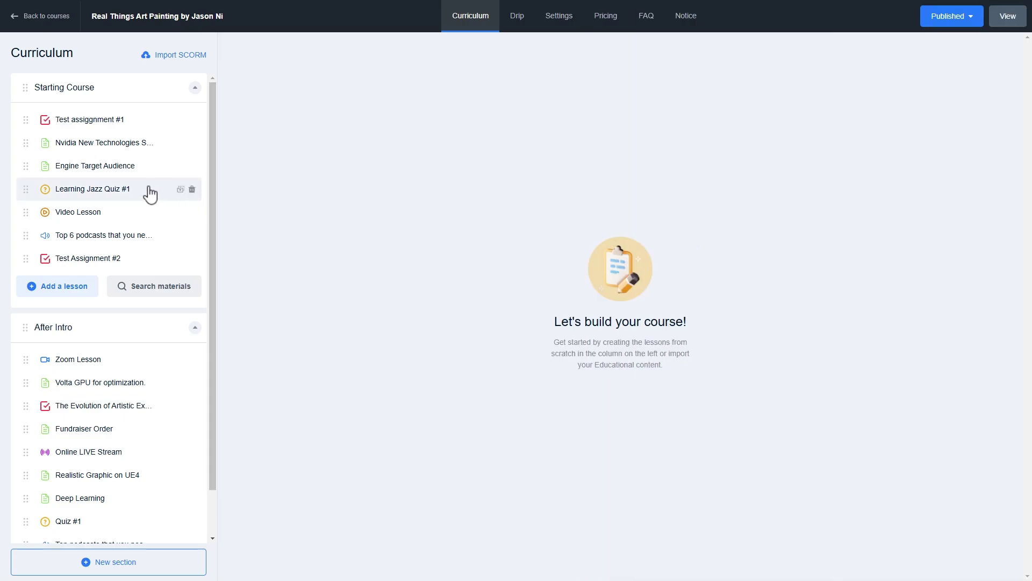
pyautogui.click(150, 194)
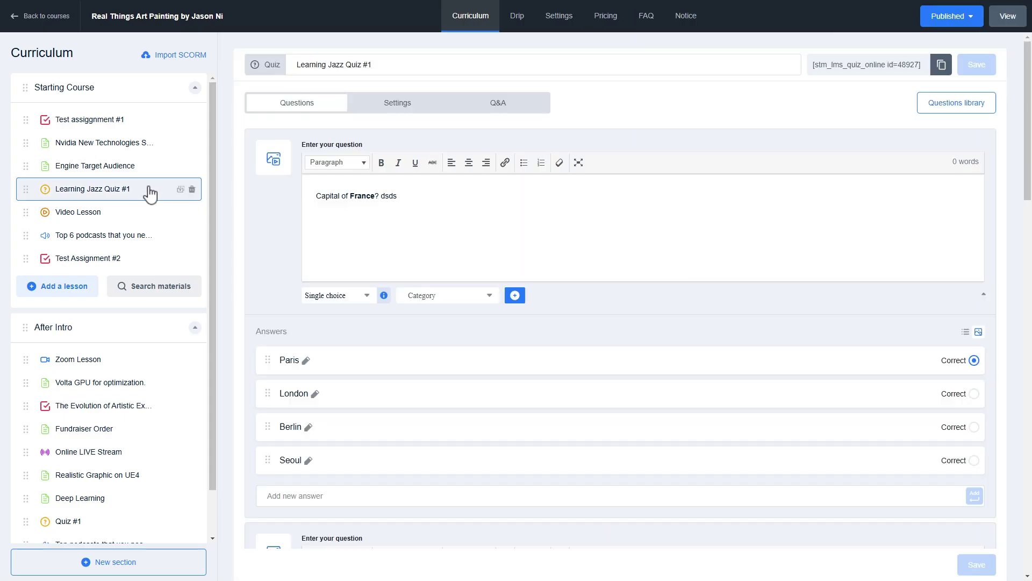
pyautogui.click(410, 105)
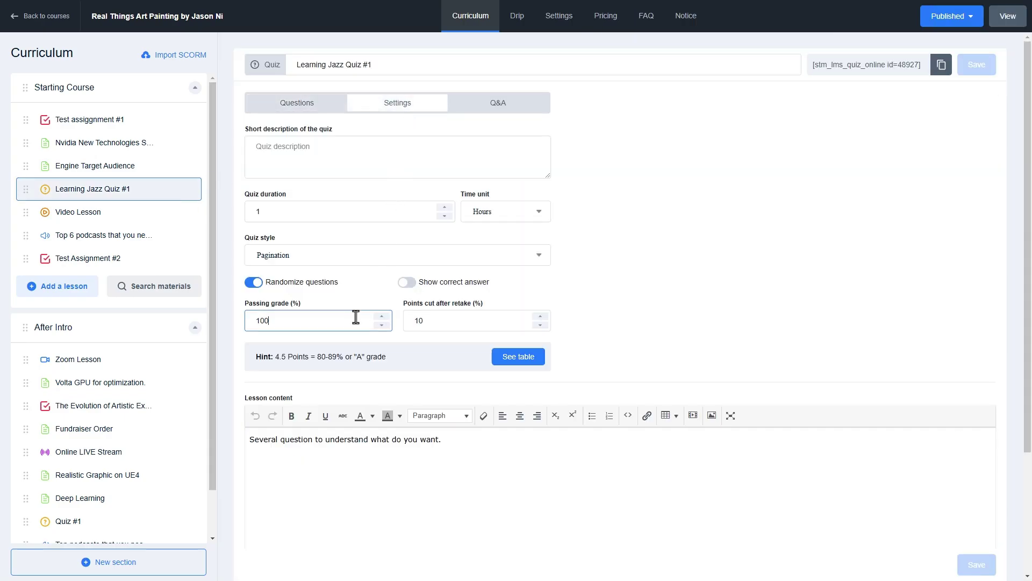
pyautogui.press('BackSpace')
pyautogui.press('BackSpace')
pyautogui.press('BackSpace')
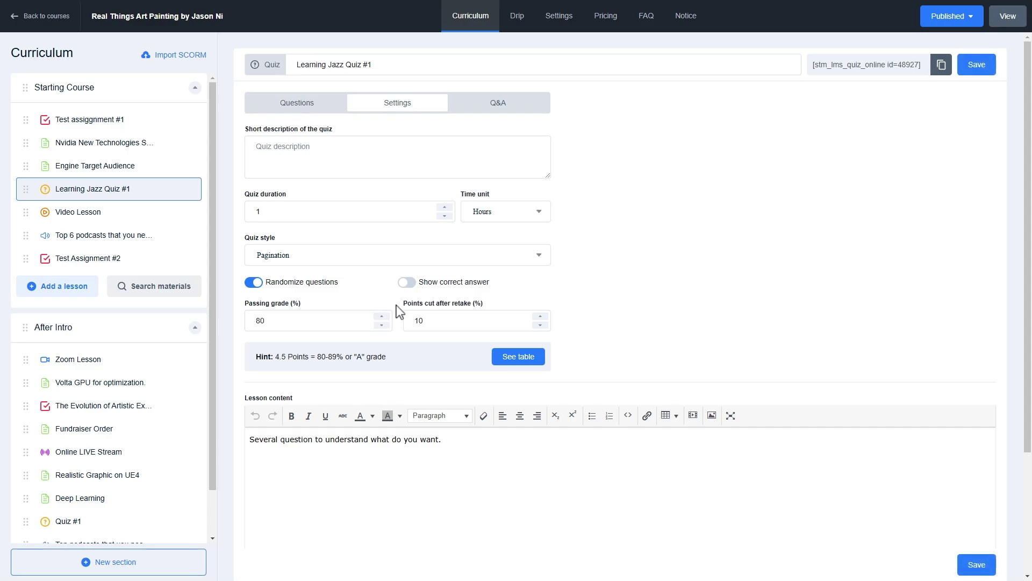
pyautogui.click(510, 358)
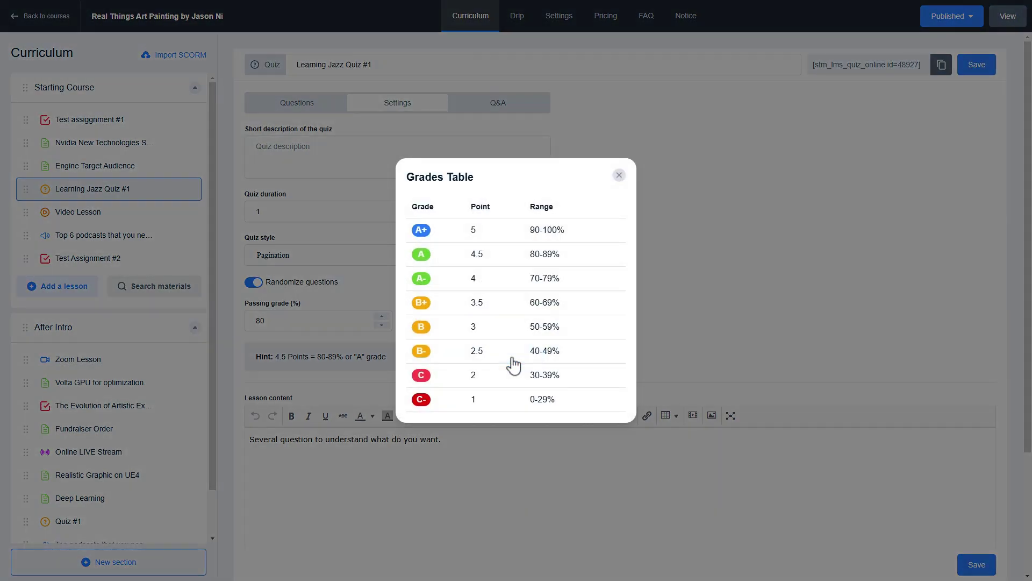
pyautogui.click(618, 176)
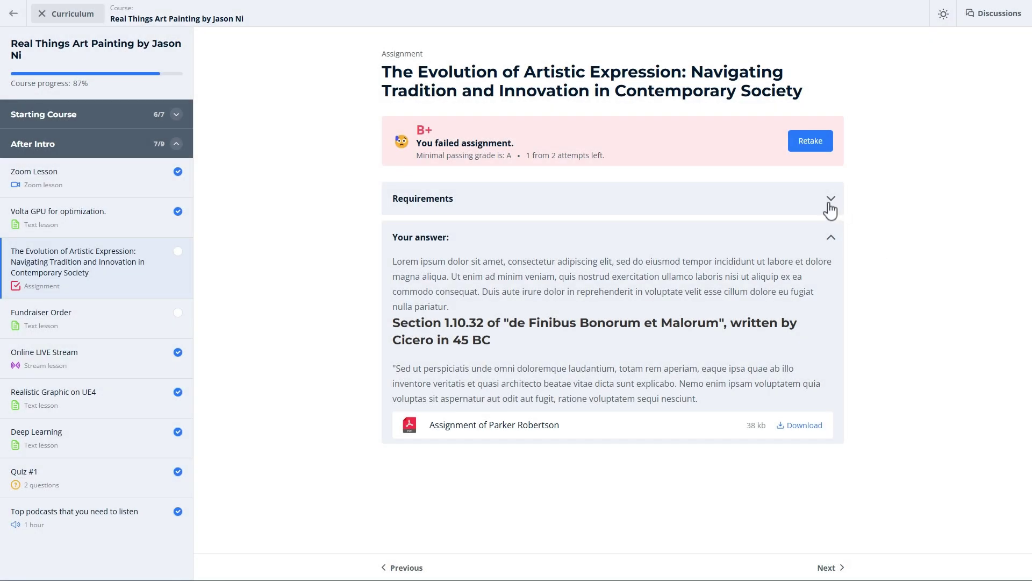
# - Open the pending Minimalism Assignment submission for review from the instructor's assignments list
pyautogui.click(831, 200)
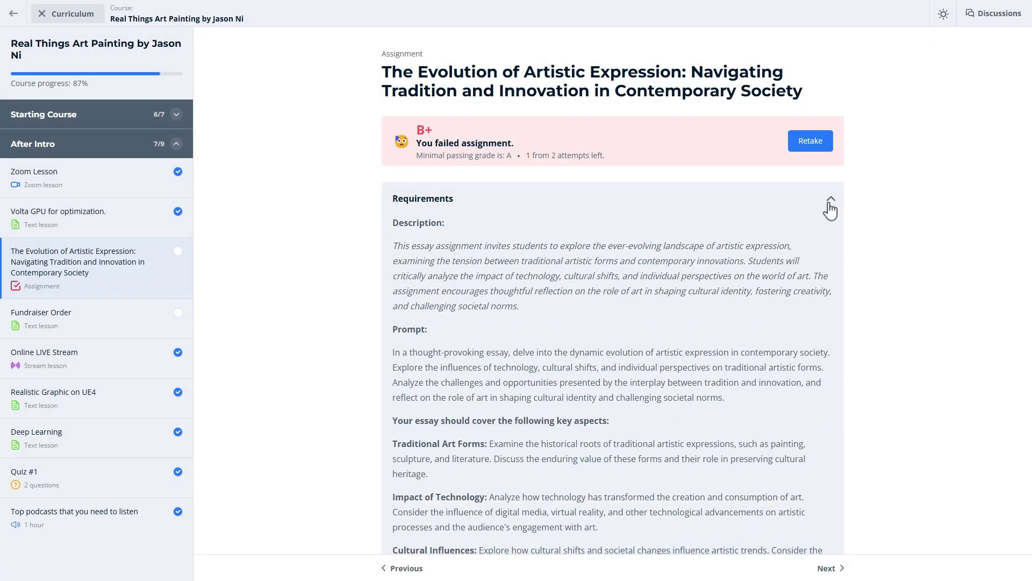
pyautogui.click(830, 200)
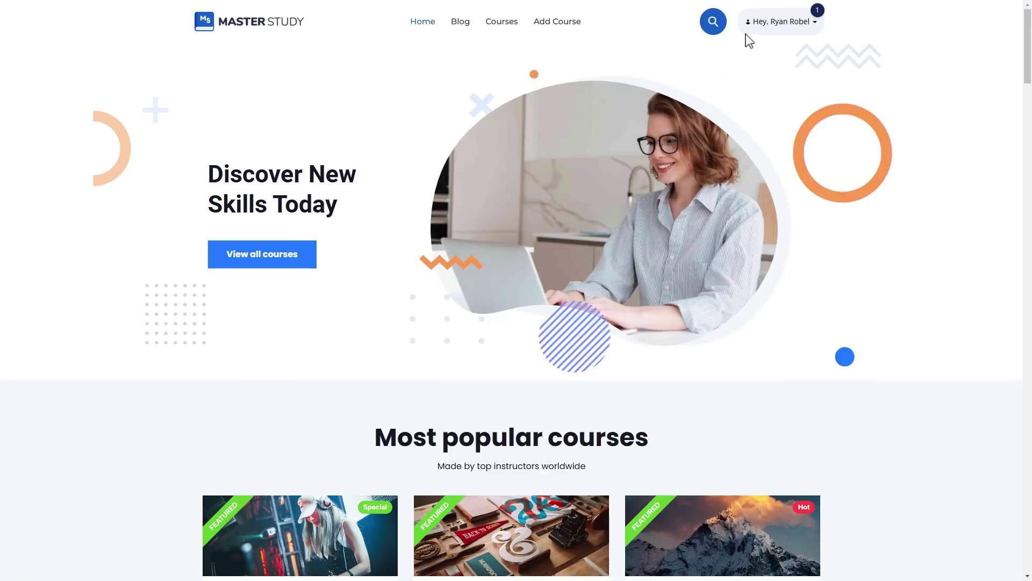
pyautogui.click(759, 27)
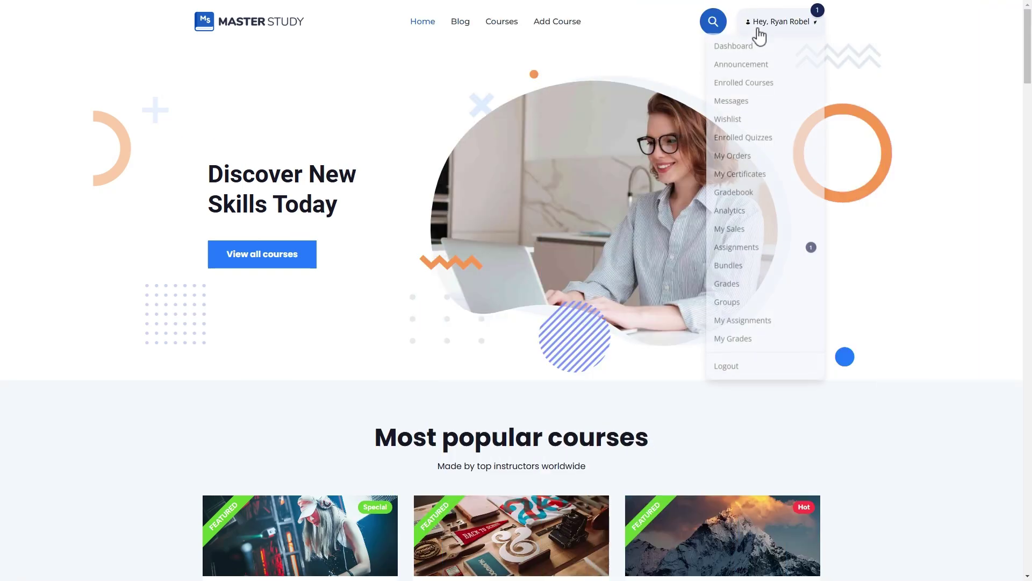
pyautogui.click(749, 251)
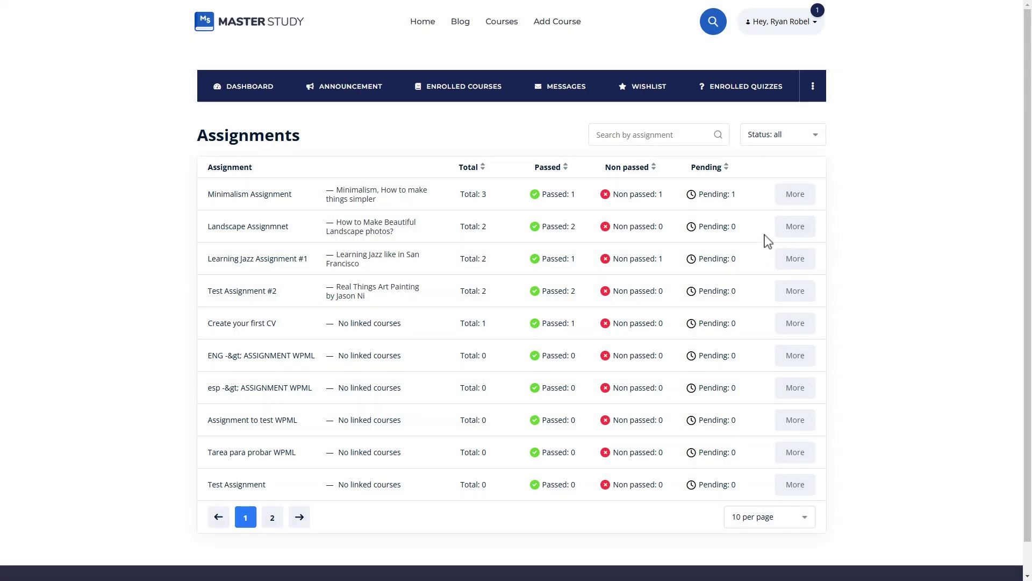
pyautogui.click(804, 200)
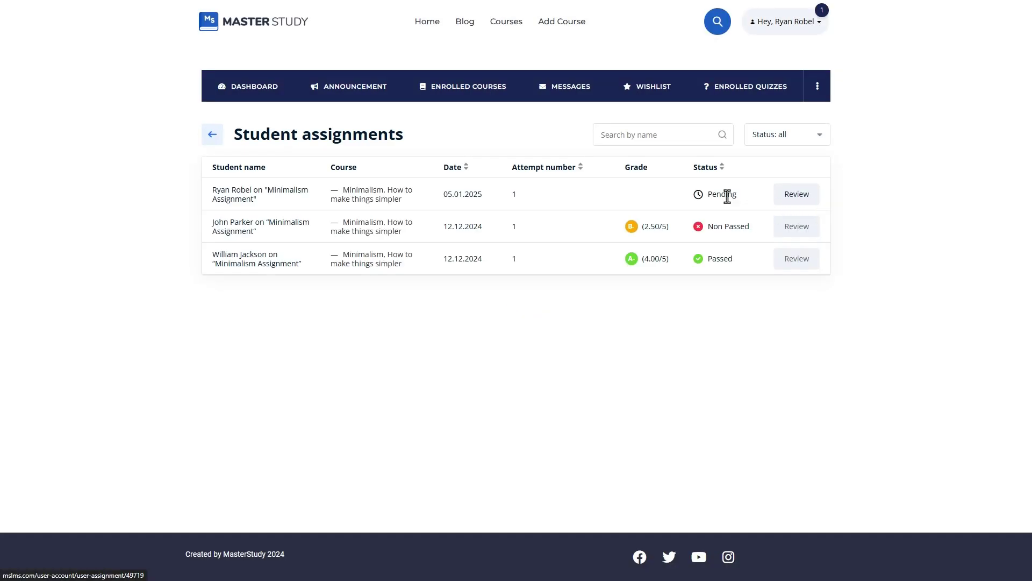
pyautogui.click(798, 200)
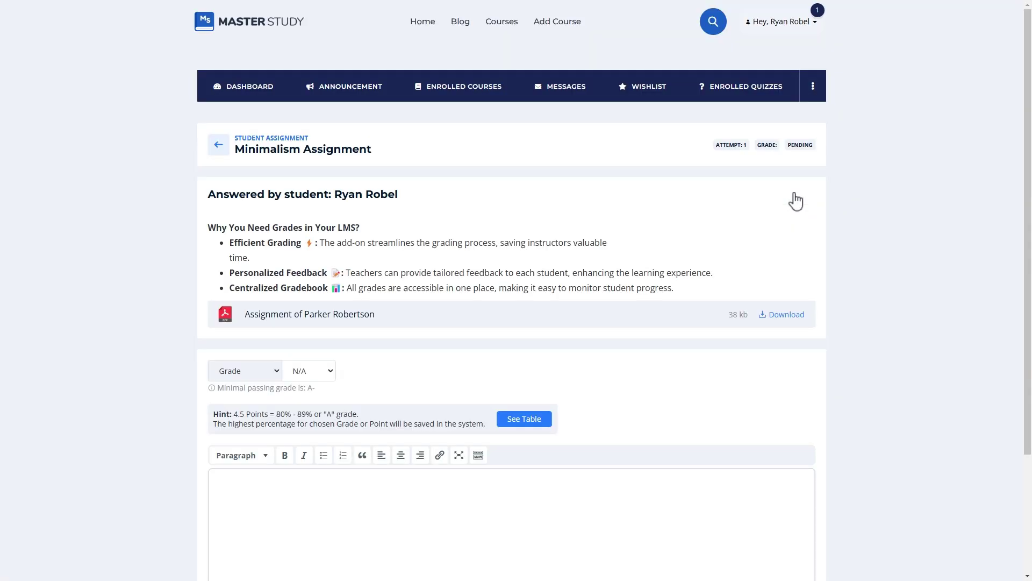
# - Try the points and percentage score types for the submission
pyautogui.scroll(-3, 553, 242)
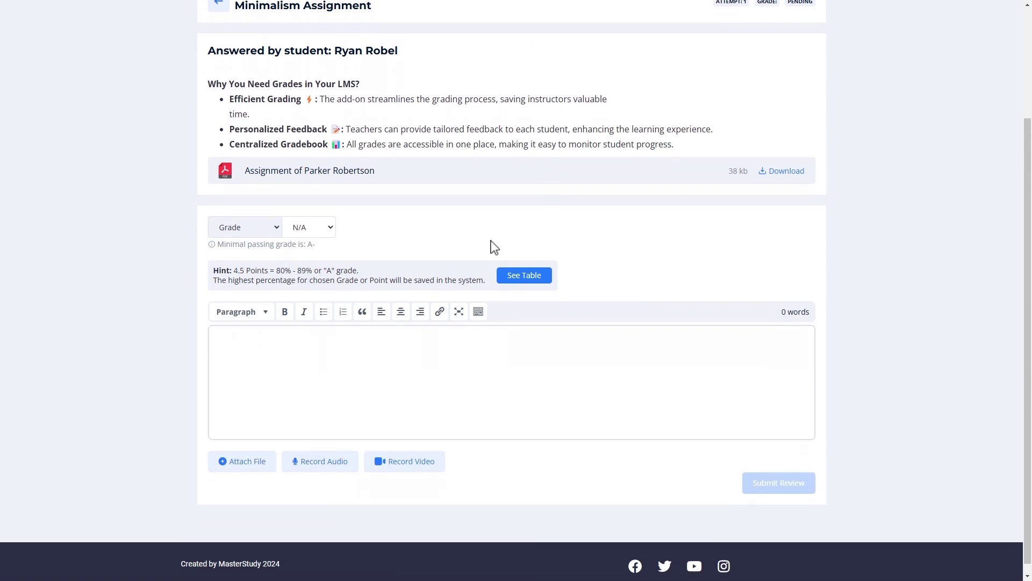
pyautogui.click(275, 235)
pyautogui.click(273, 259)
pyautogui.click(308, 227)
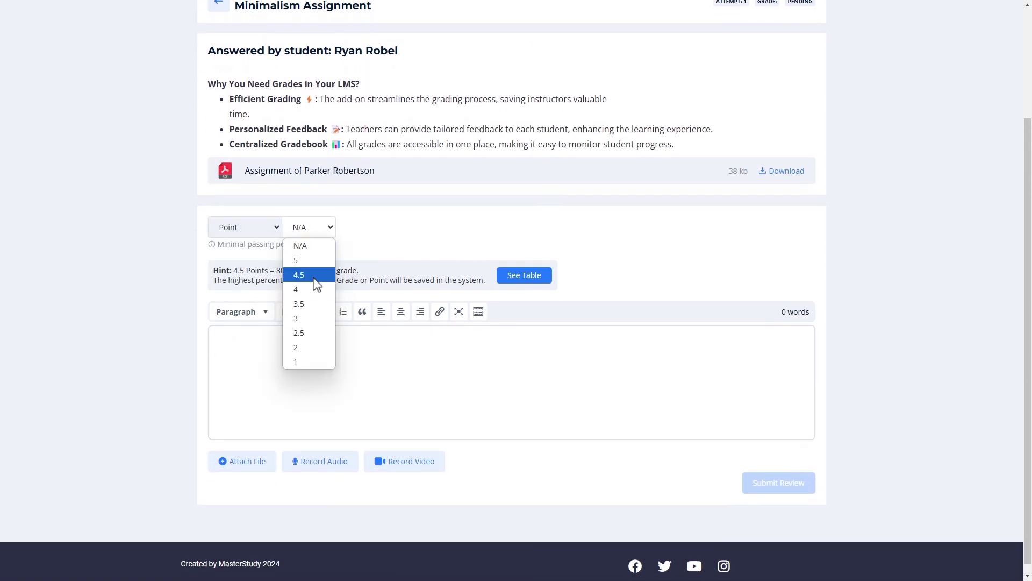
pyautogui.click(261, 235)
pyautogui.click(265, 245)
pyautogui.click(304, 228)
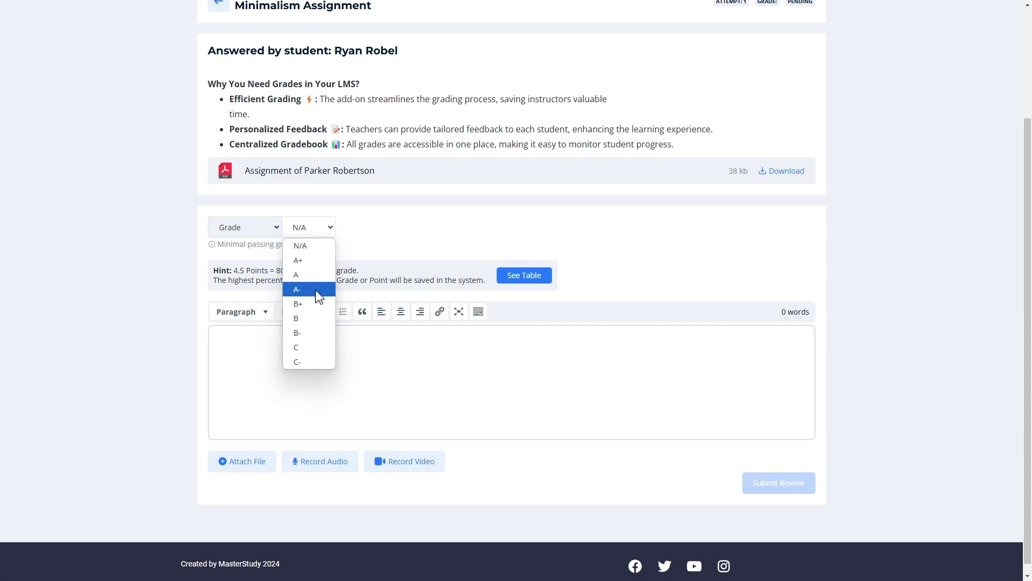
pyautogui.click(254, 233)
pyautogui.click(265, 276)
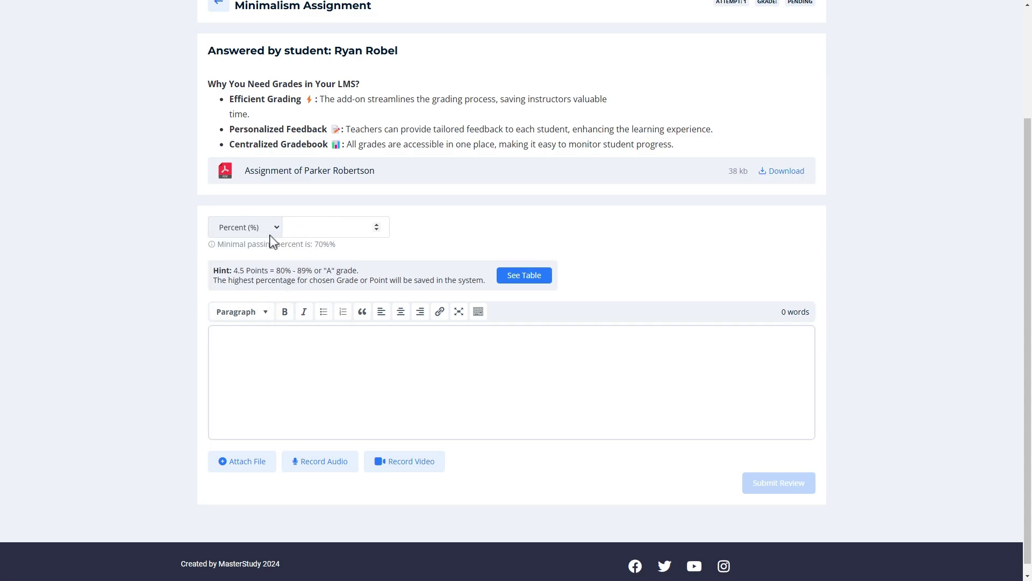
# - Switch to letter-grade scoring and give the submission an A
pyautogui.click(268, 235)
pyautogui.click(266, 247)
pyautogui.click(322, 232)
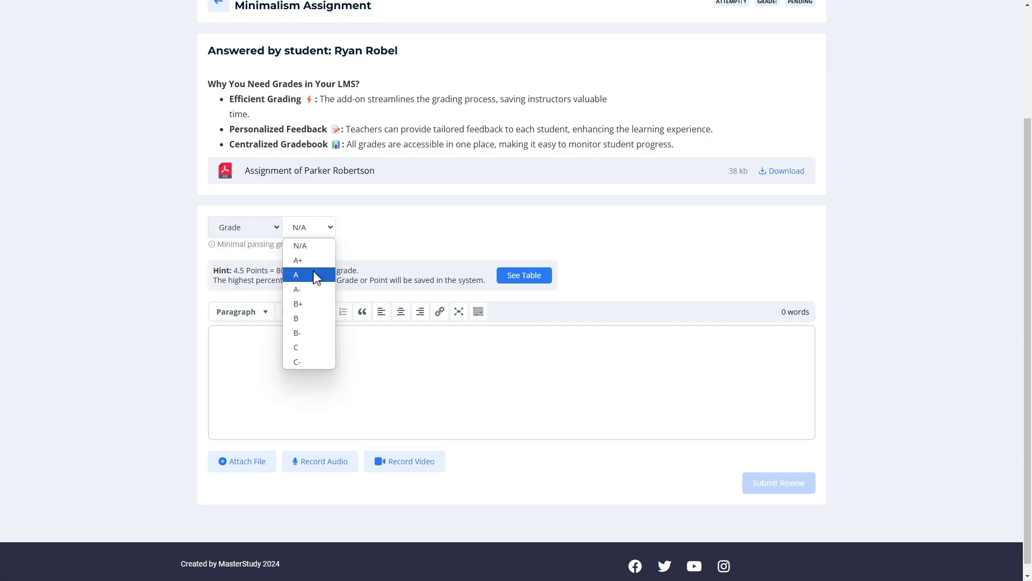
pyautogui.click(316, 276)
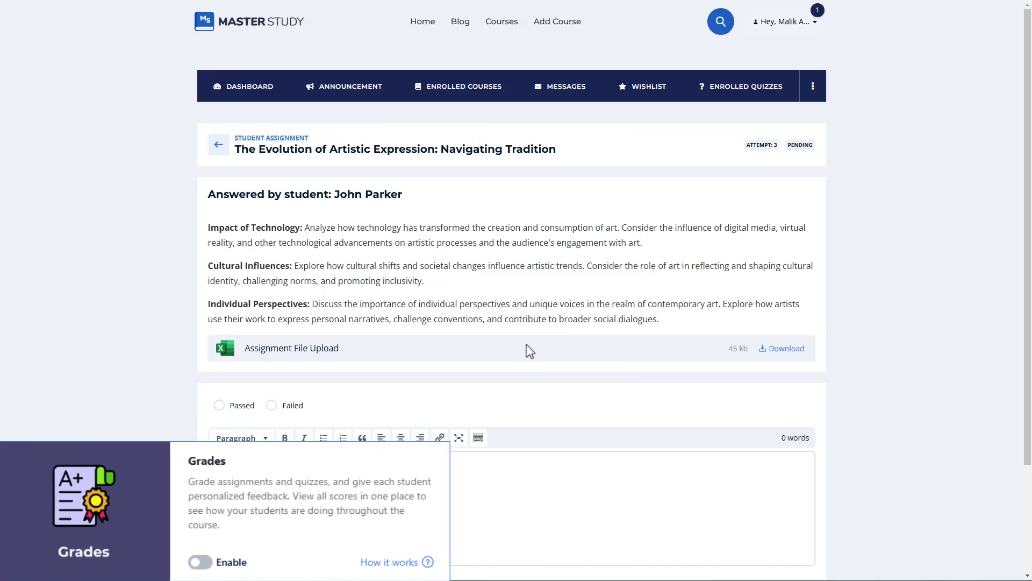
# - Mark the submission Failed with feedback to try again and follow the instructions, and submit the review
pyautogui.click(250, 406)
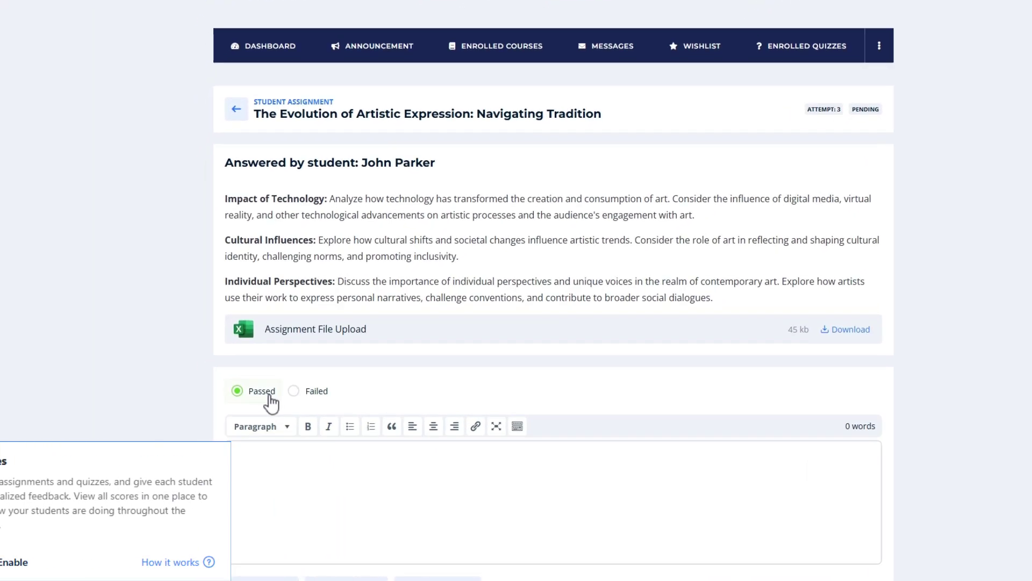
pyautogui.click(299, 407)
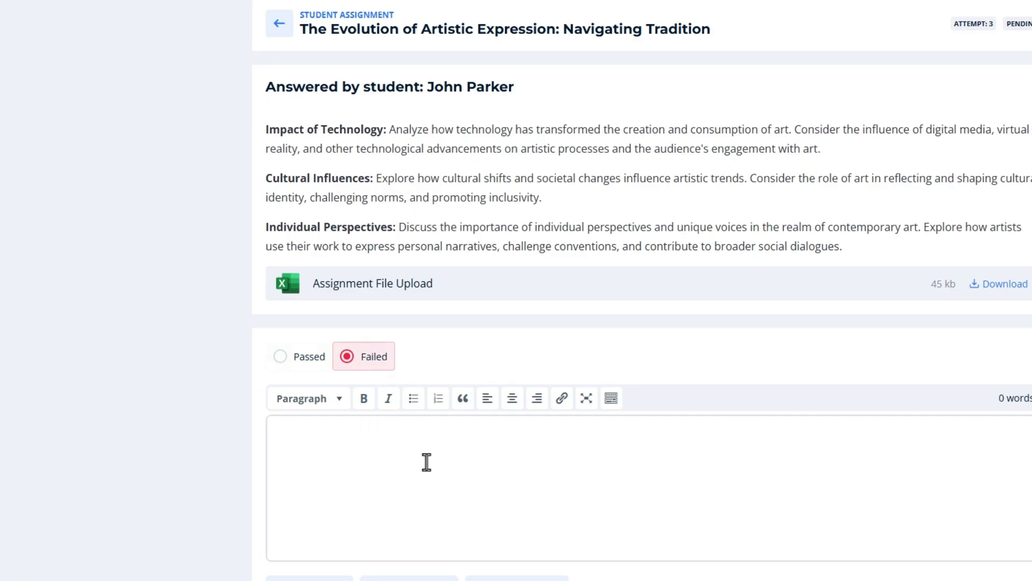
pyautogui.write('Try')
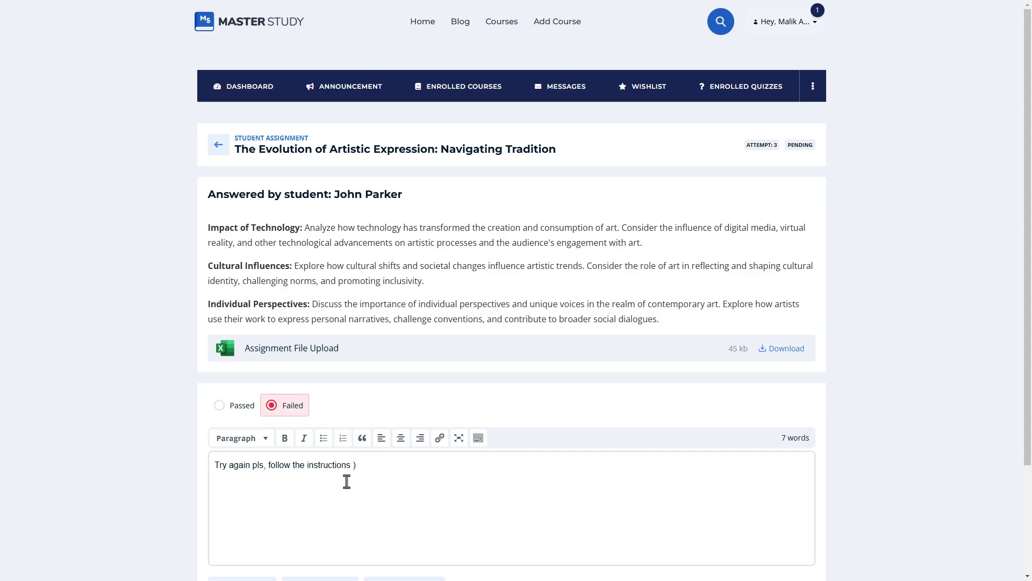
pyautogui.scroll(-3, 347, 482)
pyautogui.click(778, 475)
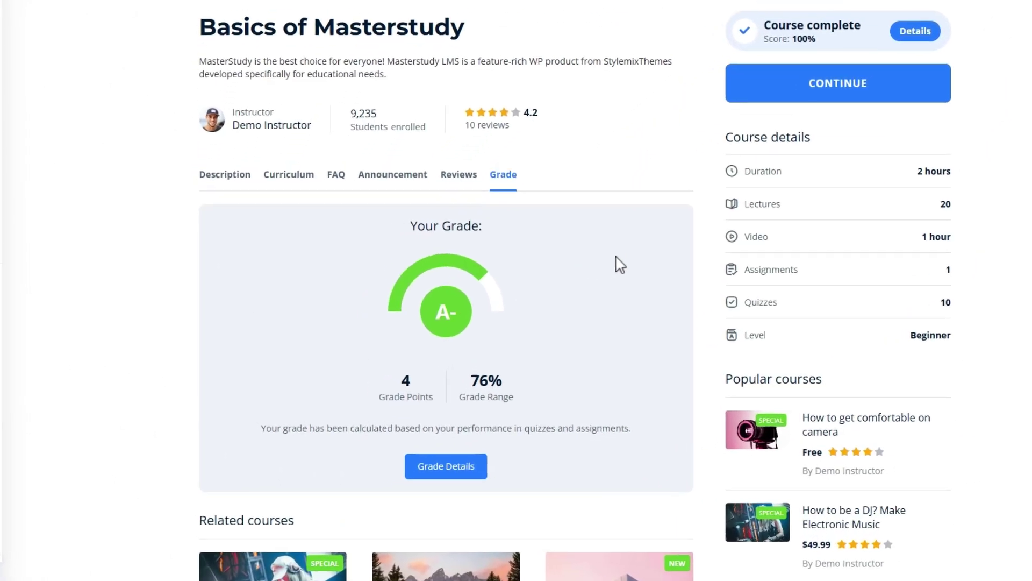
# - Open Basics of Masterstudy's Grade Details and scroll through each quiz and assignment entry
pyautogui.click(514, 448)
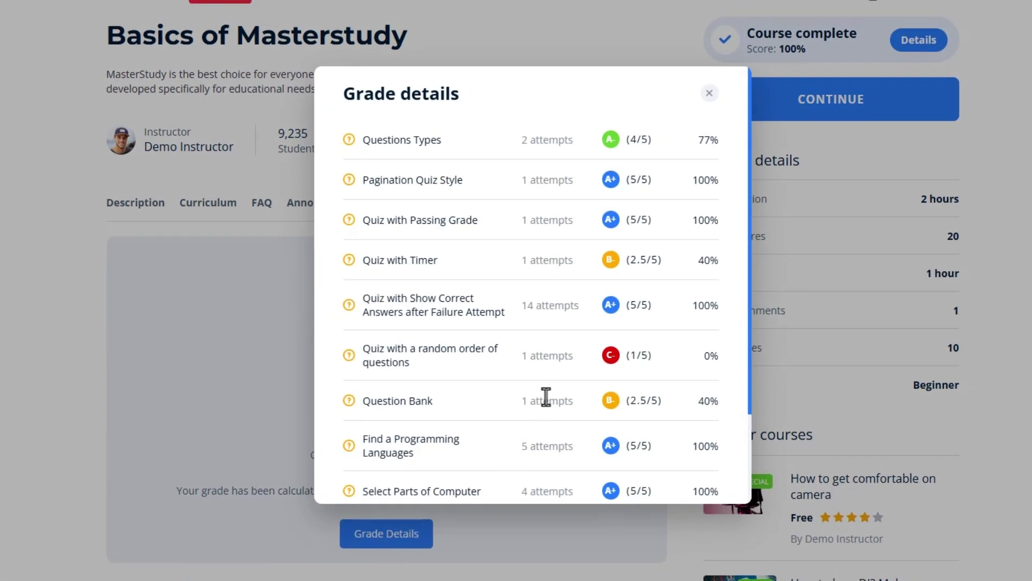
pyautogui.scroll(-3, 547, 398)
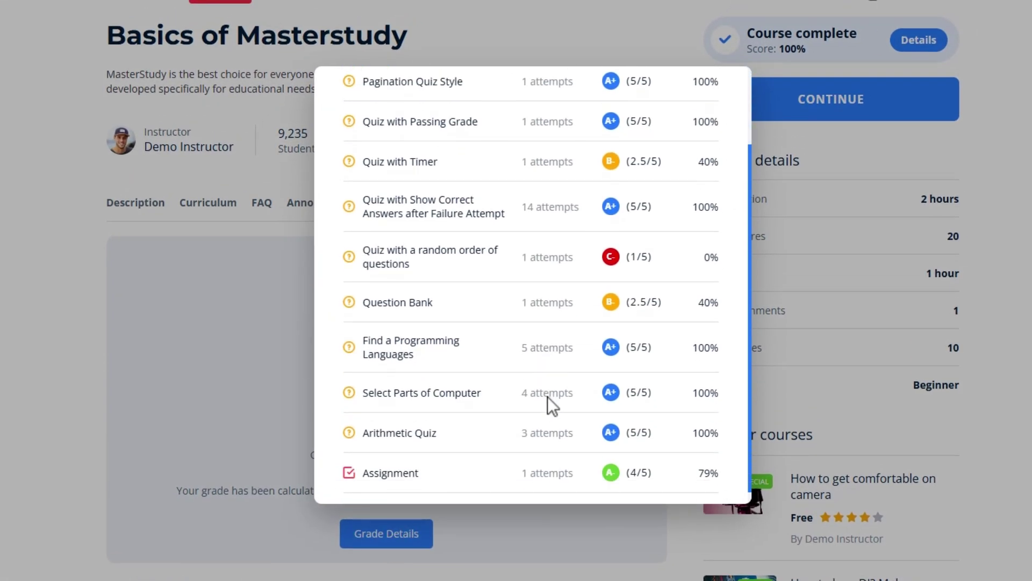
pyautogui.scroll(3, 547, 395)
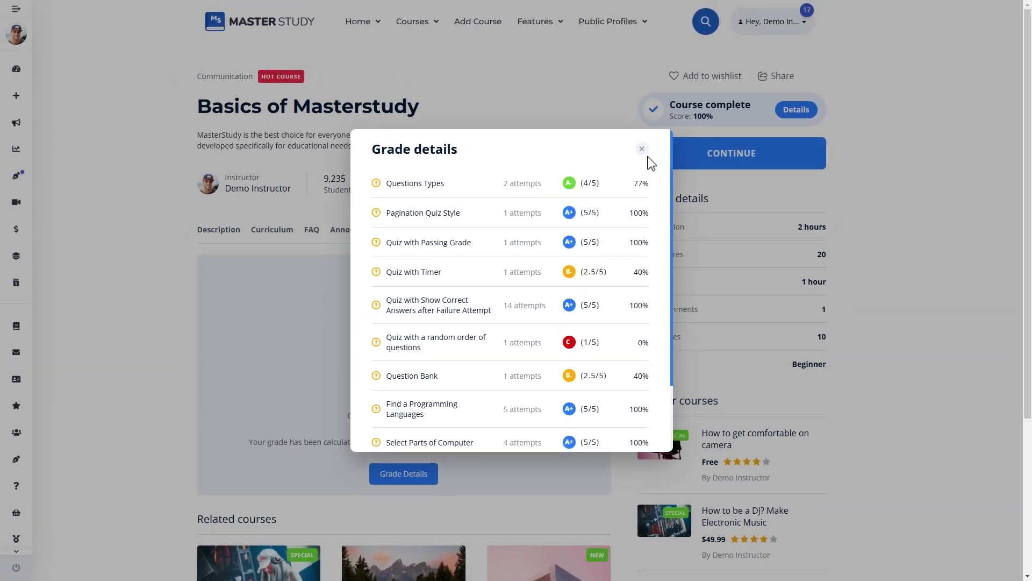
# - Review the Result display formats and clear the Score Separator field's slash for new text
pyautogui.click(645, 151)
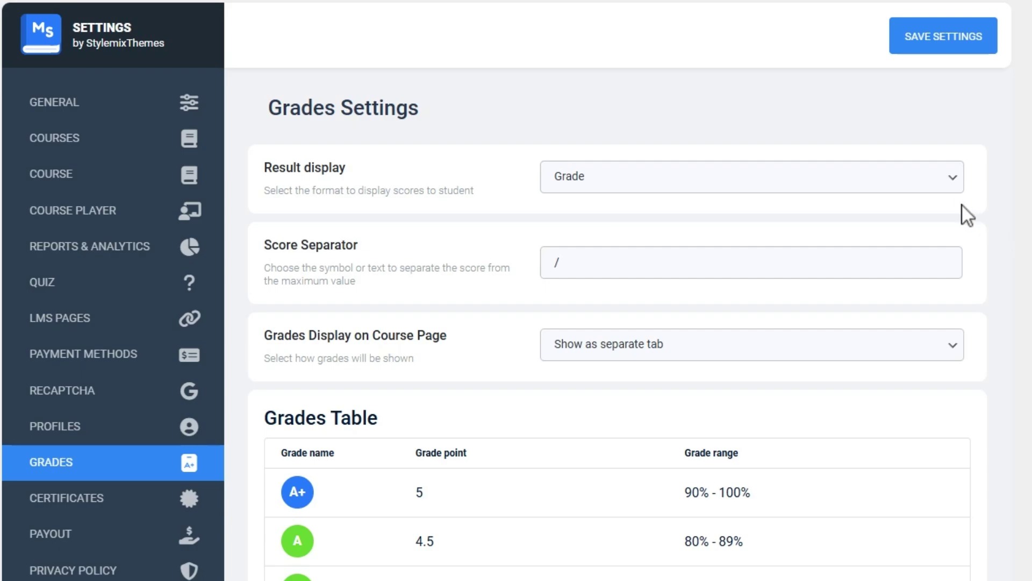
pyautogui.click(941, 183)
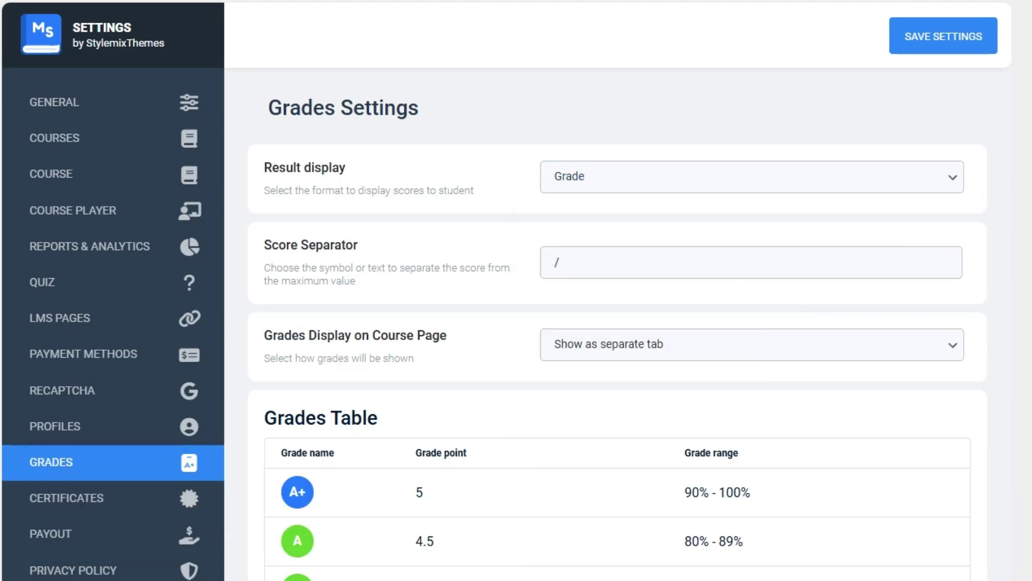
pyautogui.click(892, 264)
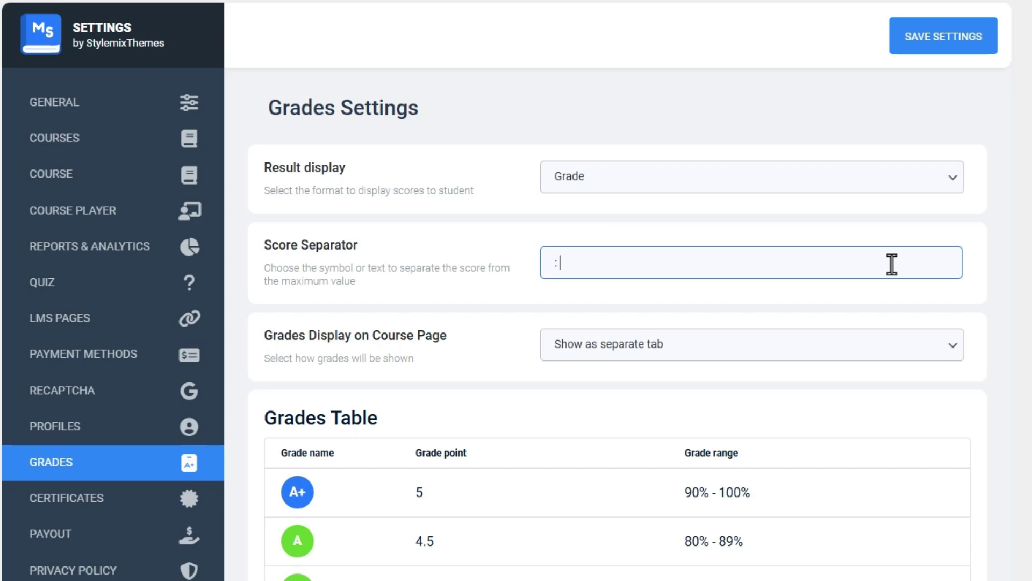
pyautogui.hotkey('ctrl', 'a')
pyautogui.press('BackSpace')
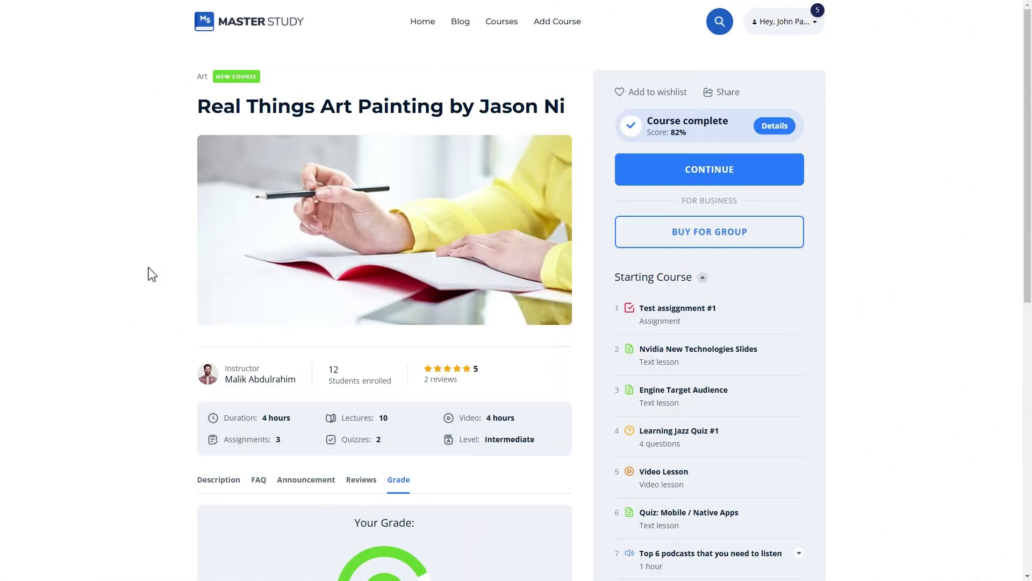
# - Scroll to the course grade and open its breakdown
pyautogui.scroll(-4, 148, 274)
pyautogui.scroll(-3, 147, 273)
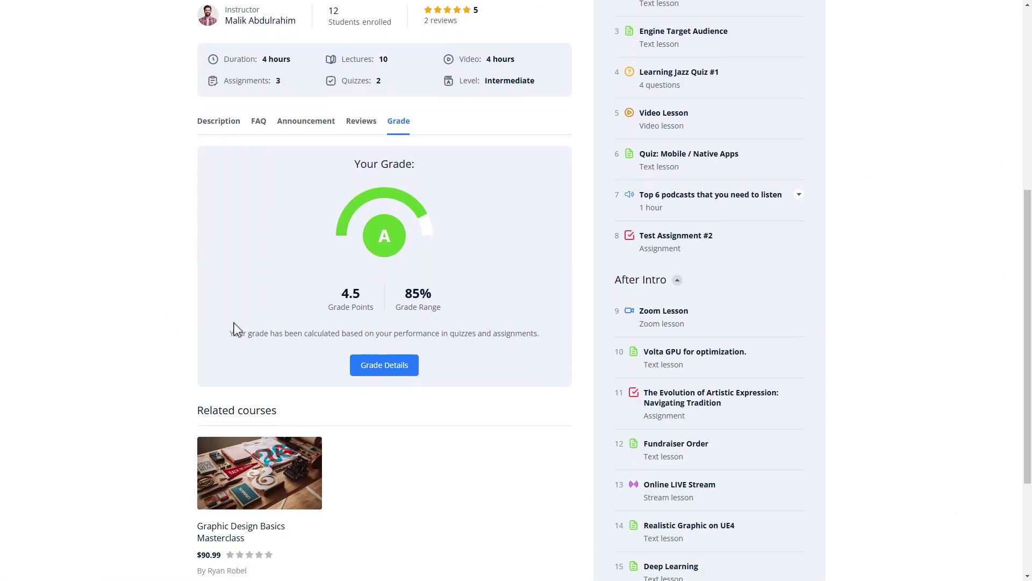
pyautogui.click(385, 368)
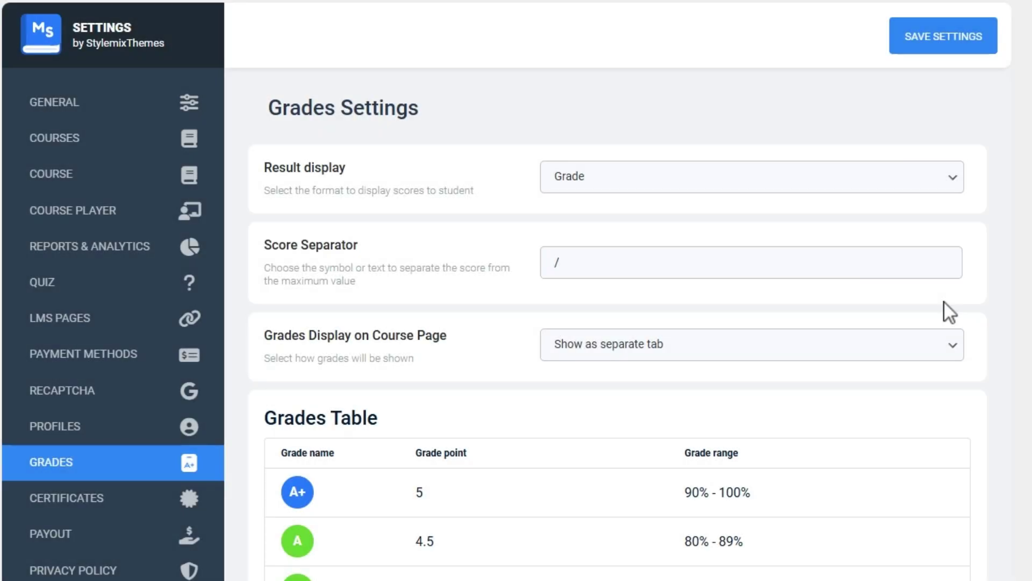
# - Switch Grades Display on Course Page to the sidebar and check Grade Details there
pyautogui.click(938, 344)
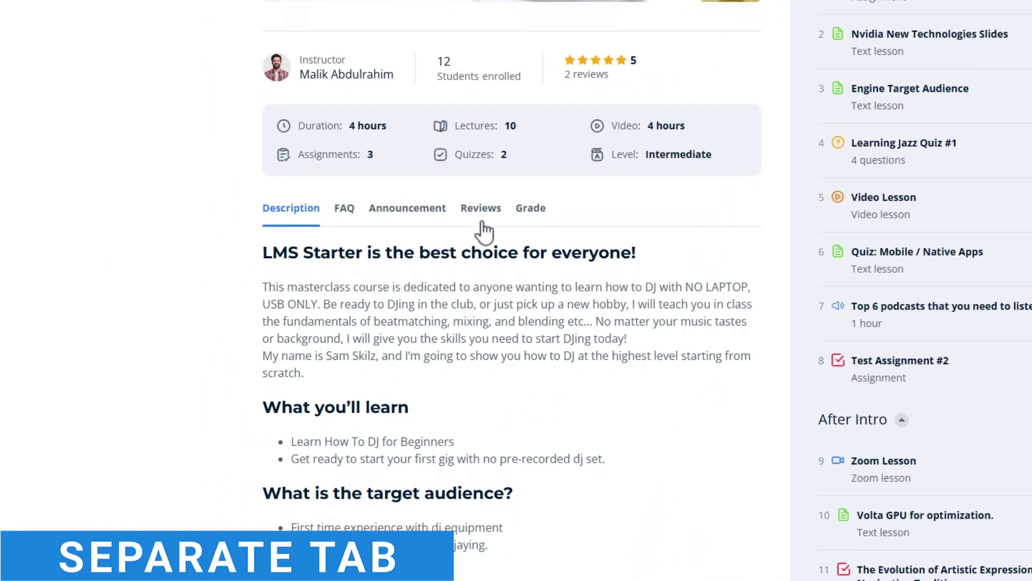
pyautogui.click(395, 481)
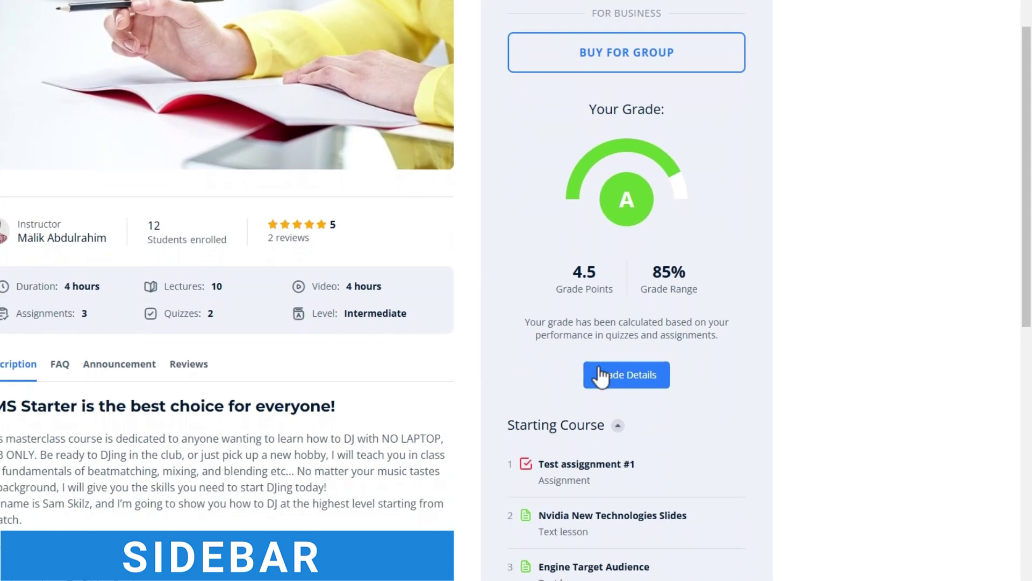
pyautogui.click(604, 376)
pyautogui.click(543, 171)
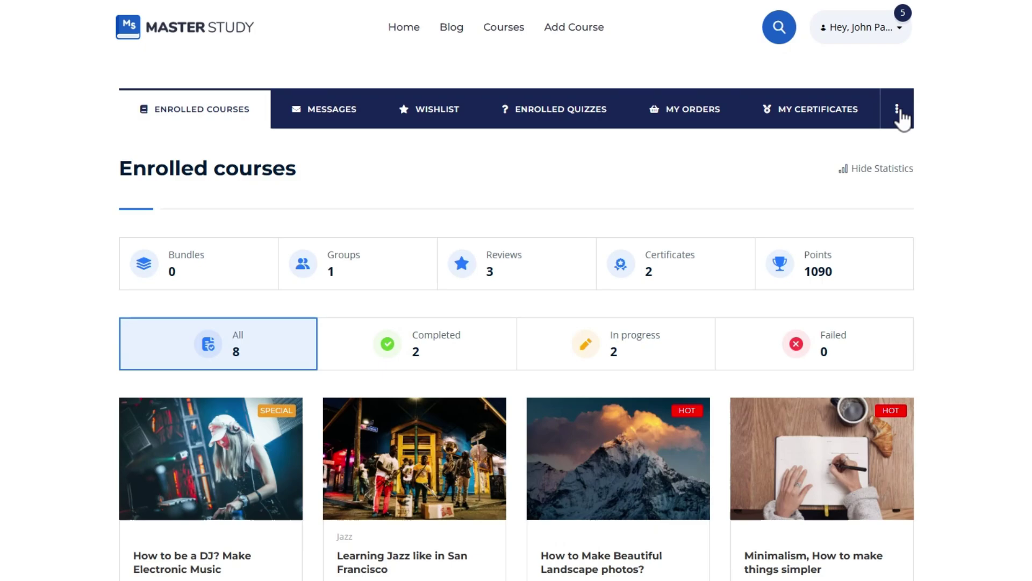
# - Go to My Grades from the dashboard menu and open Real Things Art Painting's grade details
pyautogui.click(813, 86)
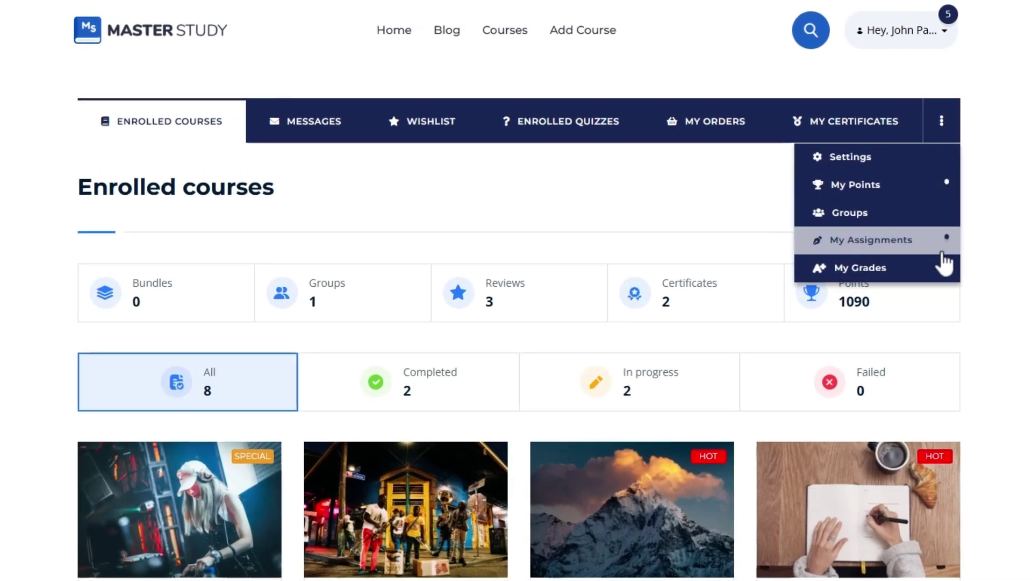
pyautogui.click(943, 271)
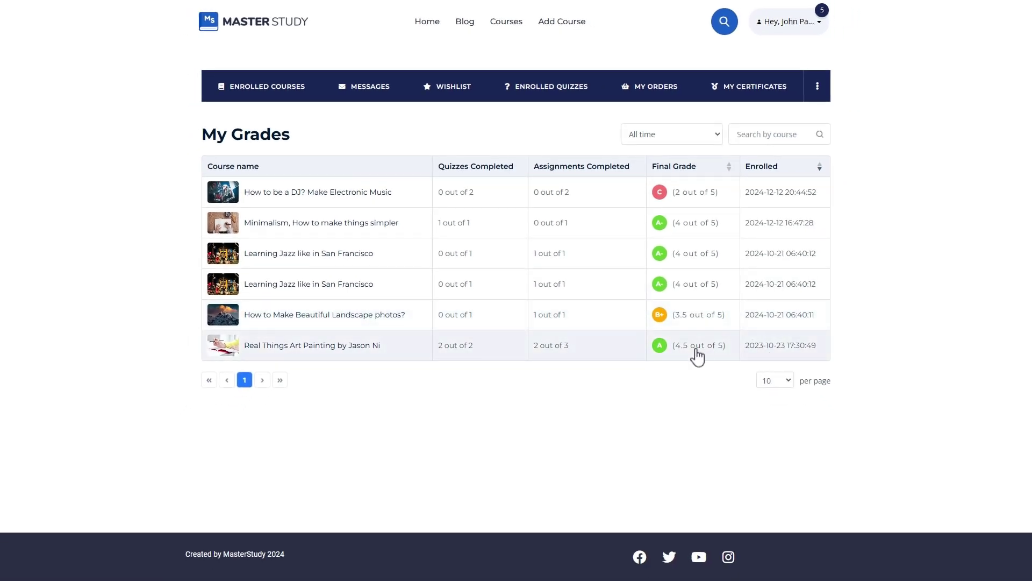
pyautogui.click(697, 355)
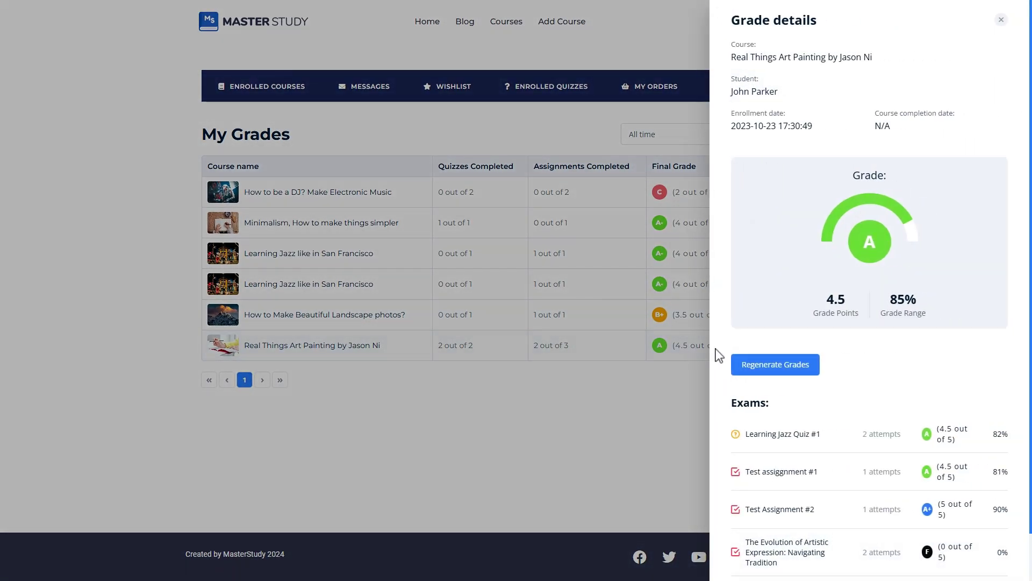
pyautogui.scroll(-1, 889, 367)
pyautogui.scroll(-1, 889, 367)
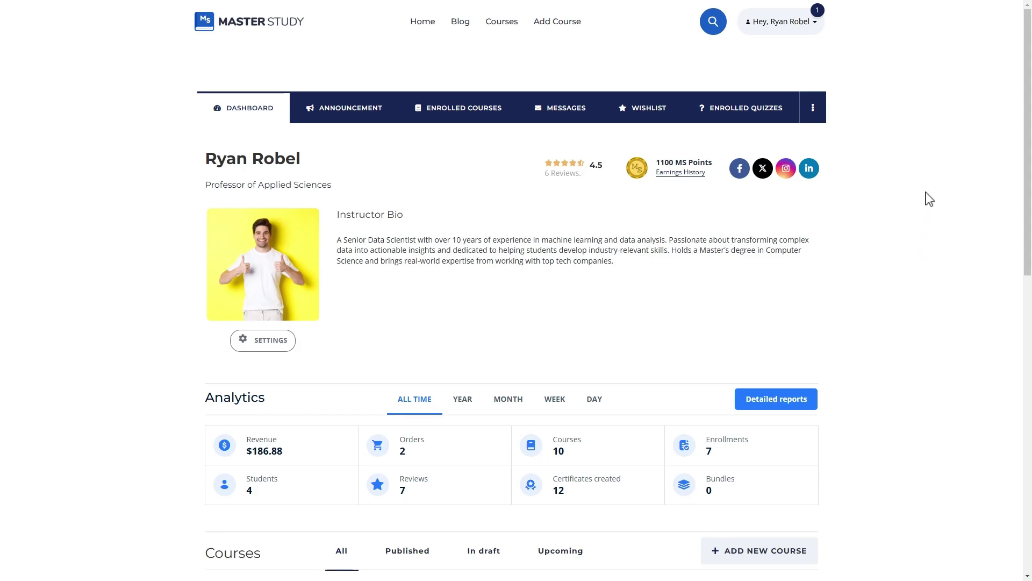
# - Open the all-students grades table filtered to All time with 25 rows per page
pyautogui.click(813, 107)
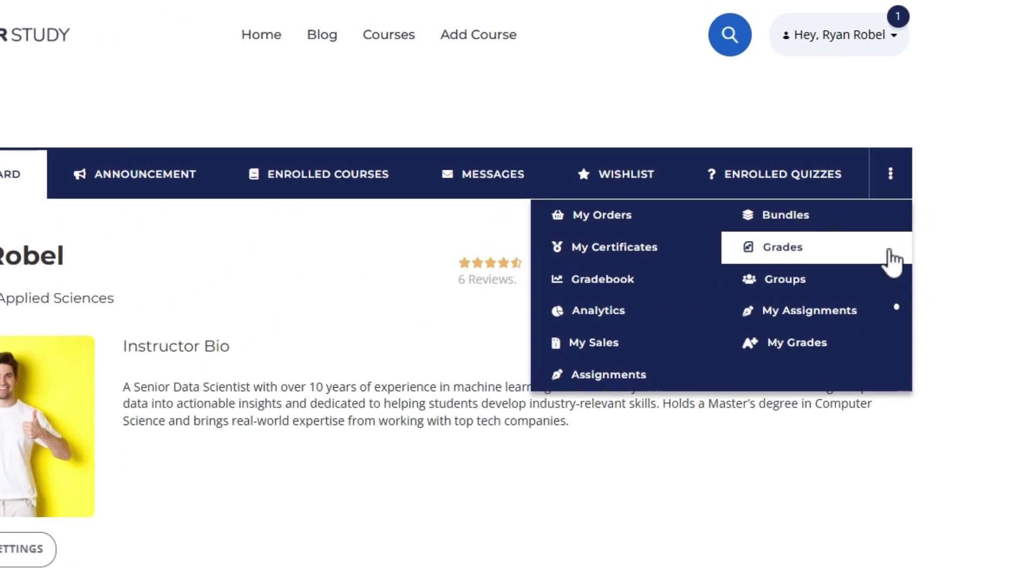
pyautogui.click(892, 259)
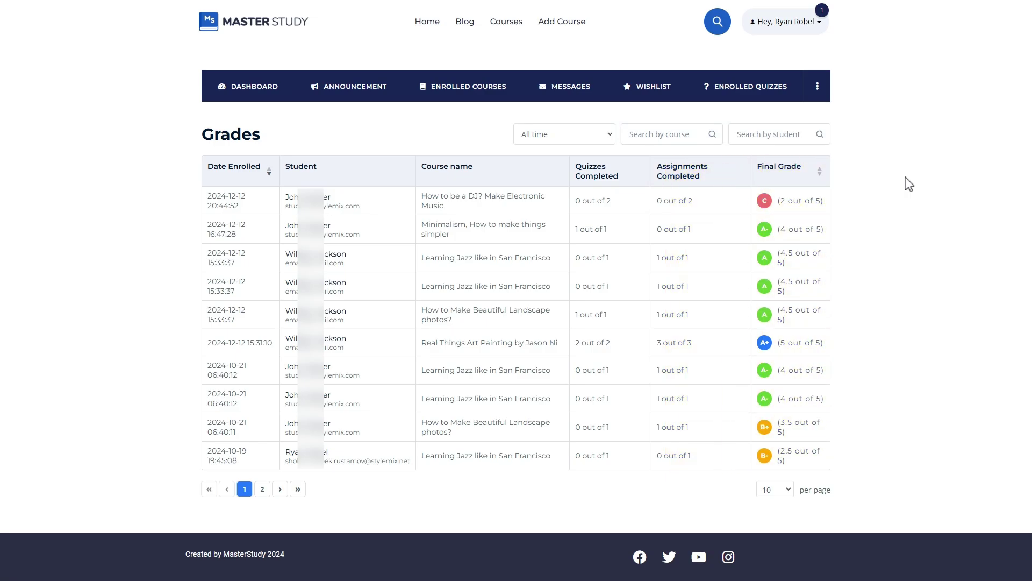
pyautogui.click(605, 139)
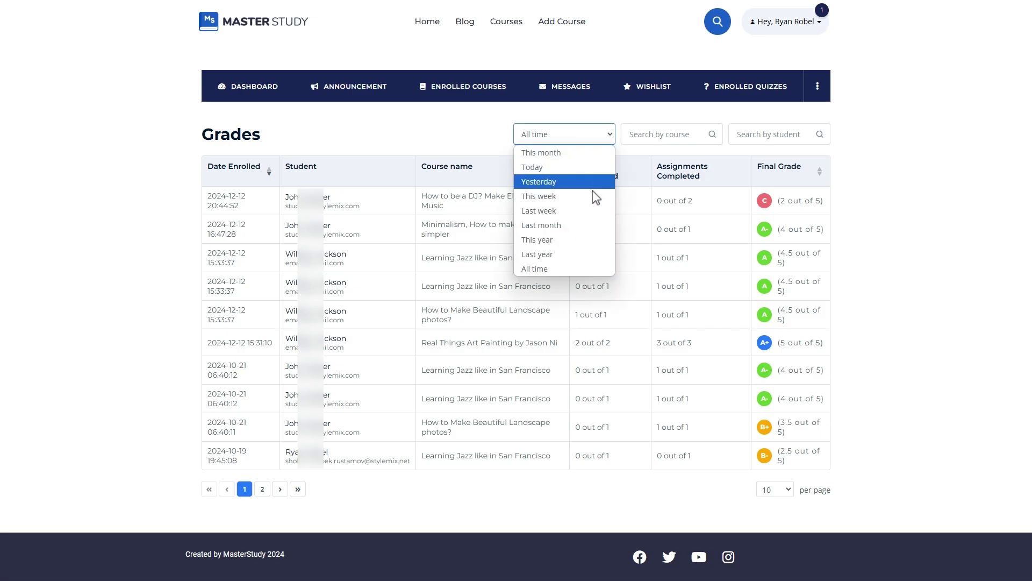
pyautogui.click(935, 377)
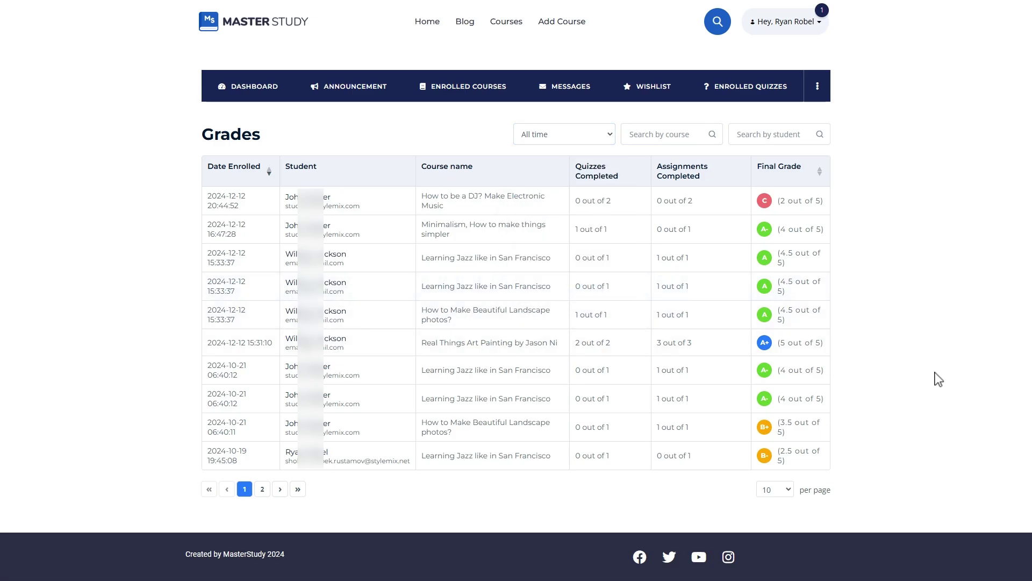
pyautogui.click(776, 491)
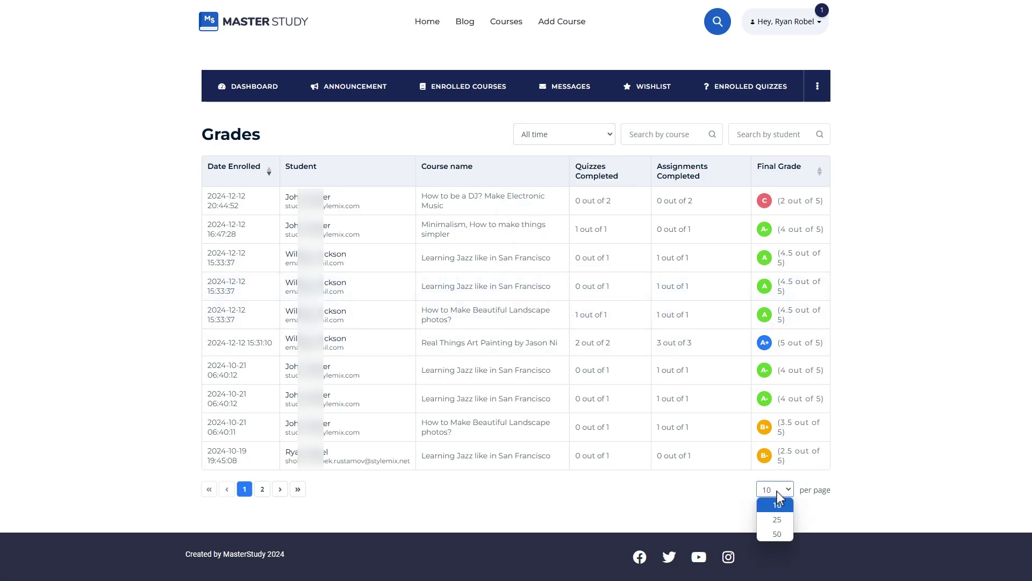
pyautogui.click(783, 524)
# - Open the Real Things Art Painting enrollment's grade details: A+, 5 points, 95%
pyautogui.scroll(-5, 901, 473)
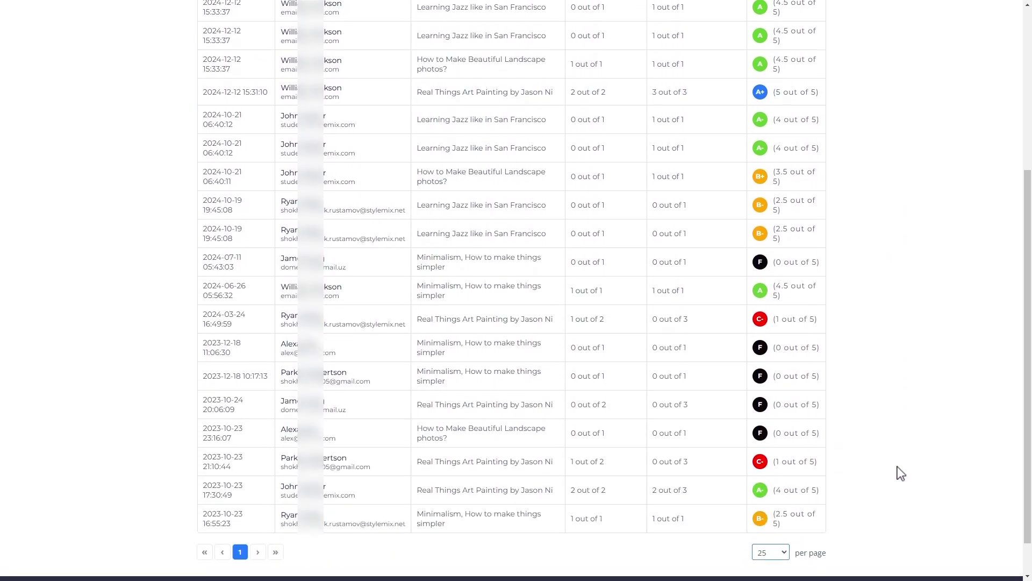
pyautogui.scroll(5, 901, 473)
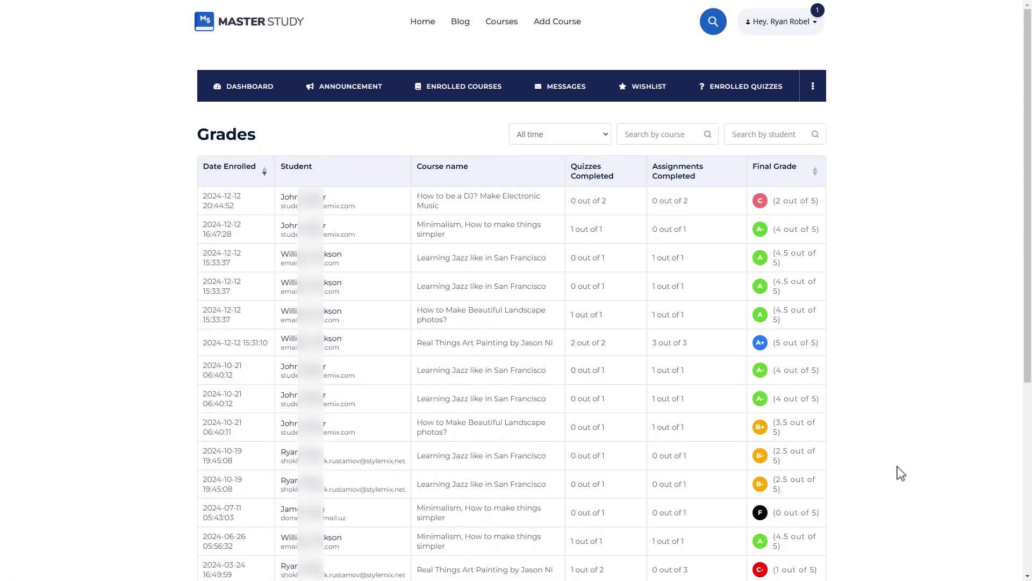
pyautogui.click(619, 342)
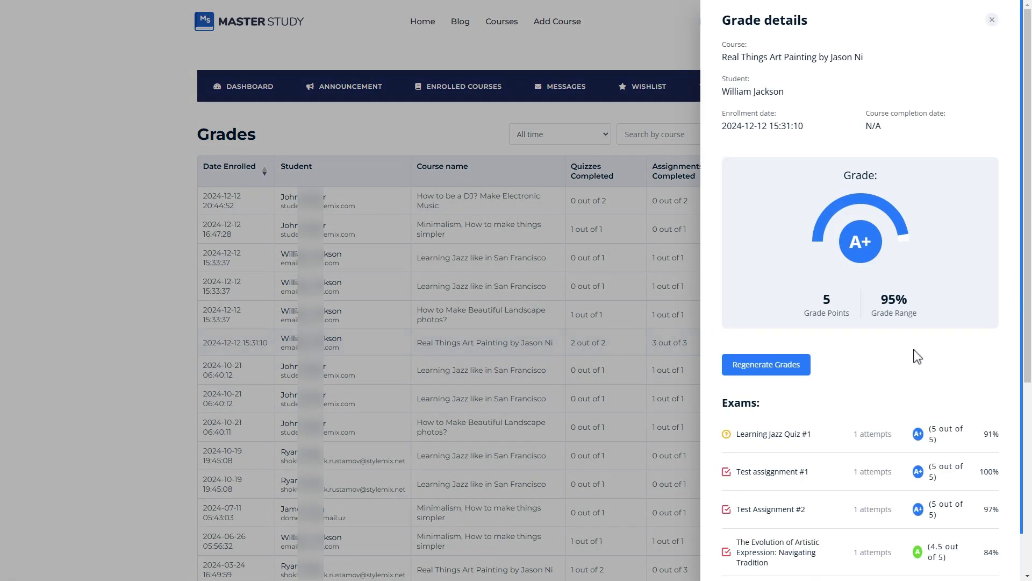
pyautogui.scroll(-1, 848, 479)
pyautogui.scroll(1, 853, 420)
# - Close the grade details panel and go to the Grades settings' add-grade form
pyautogui.click(633, 107)
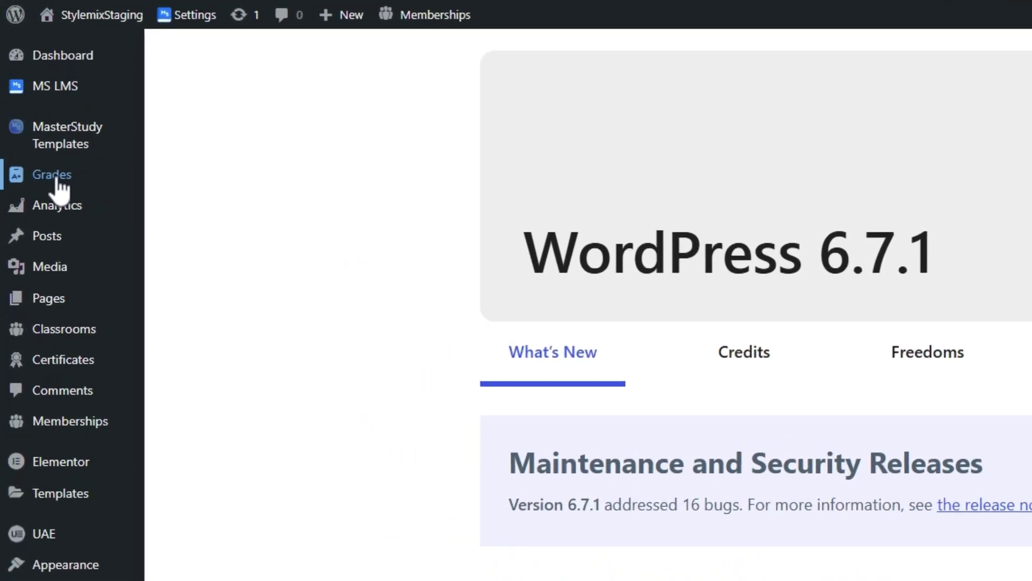
pyautogui.click(58, 180)
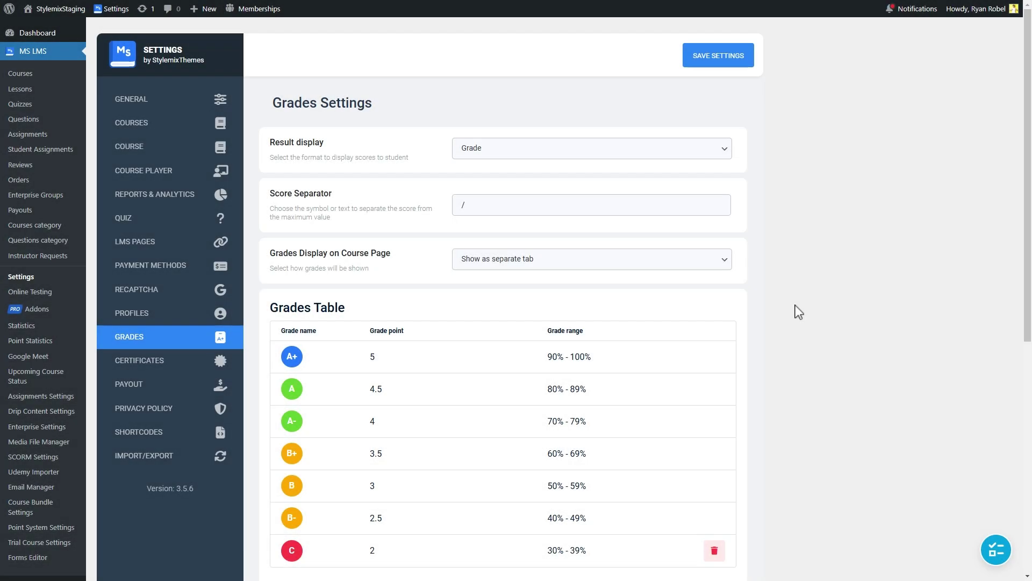
pyautogui.scroll(-4, 799, 312)
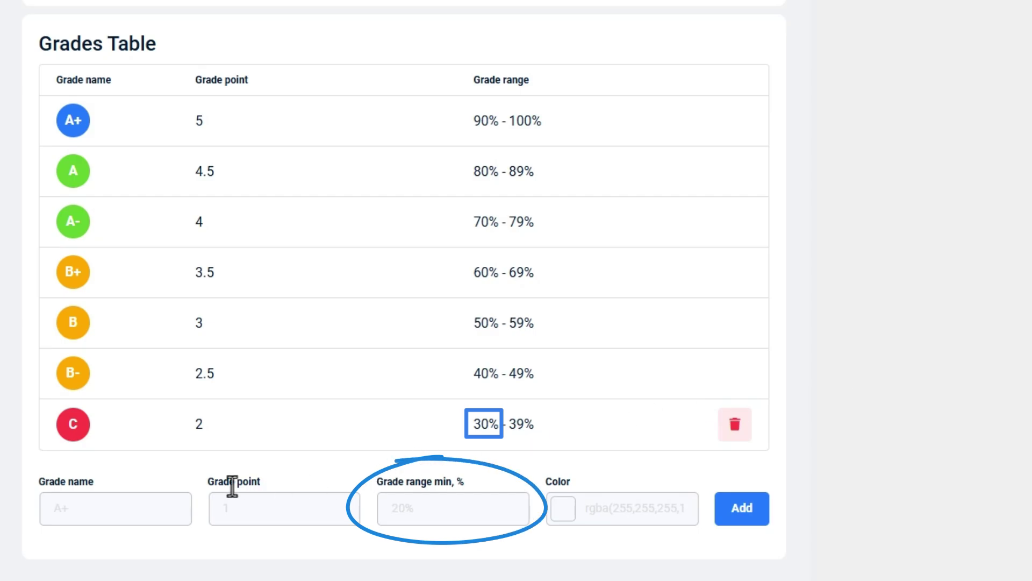
# - Add a red C- grade worth 1 point starting at 20%
pyautogui.click(141, 510)
pyautogui.write('C-')
pyautogui.click(256, 518)
pyautogui.click(426, 518)
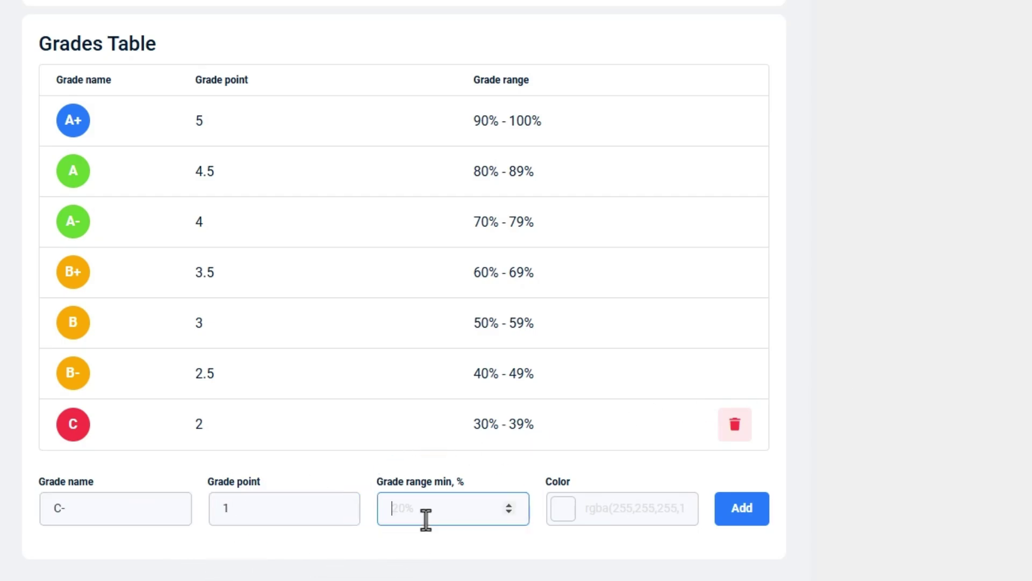
pyautogui.click(562, 514)
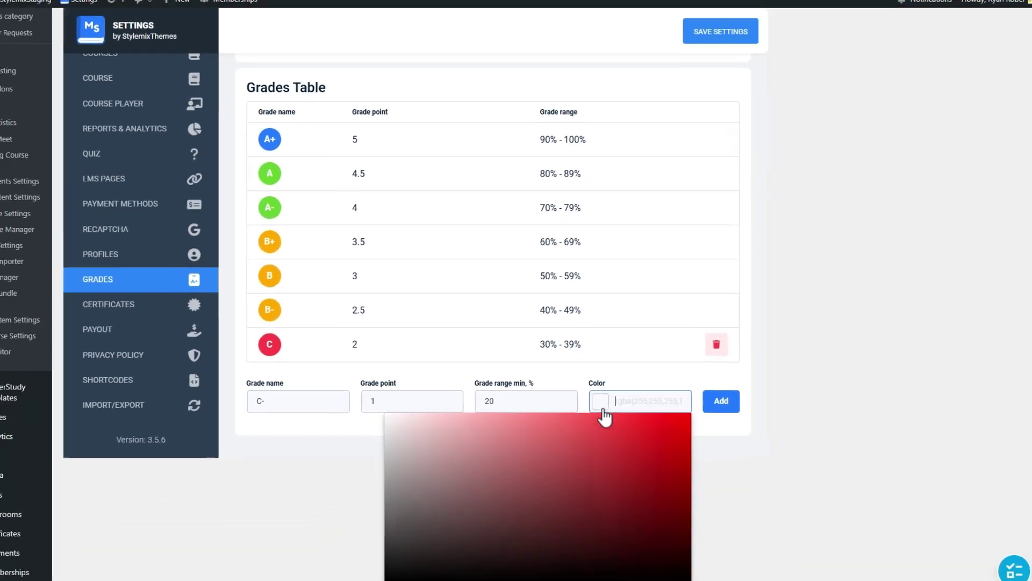
pyautogui.moveTo(624, 418); pyautogui.dragTo(687, 398)
pyautogui.click(718, 397)
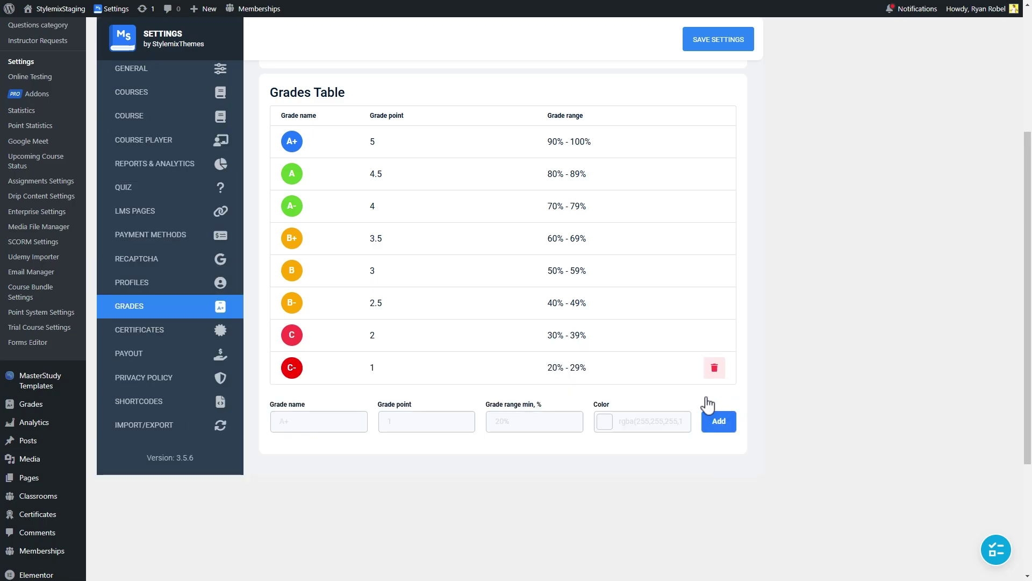
# - Add a black Fail grade worth 0 points starting at 0%
pyautogui.click(339, 420)
pyautogui.write('Fail')
pyautogui.click(403, 424)
pyautogui.write('0')
pyautogui.click(532, 421)
pyautogui.write('0')
pyautogui.click(642, 421)
pyautogui.scroll(-1, 469, 487)
pyautogui.scroll(-1, 470, 486)
pyautogui.click(708, 286)
pyautogui.scroll(4, 836, 317)
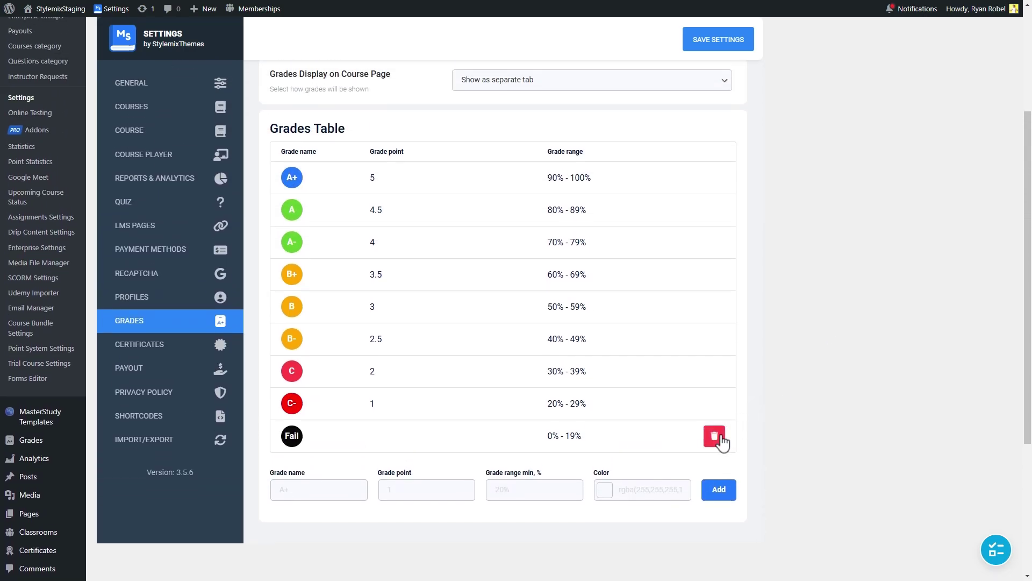
# - Delete the Fail, C- and C grades from the grades table
pyautogui.click(715, 437)
pyautogui.click(531, 332)
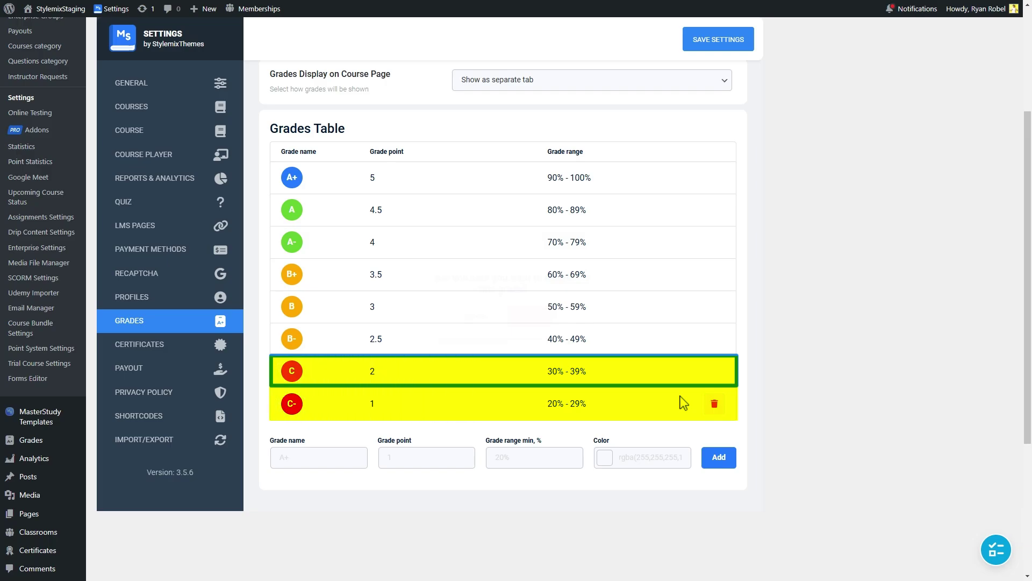
pyautogui.click(714, 403)
pyautogui.click(531, 301)
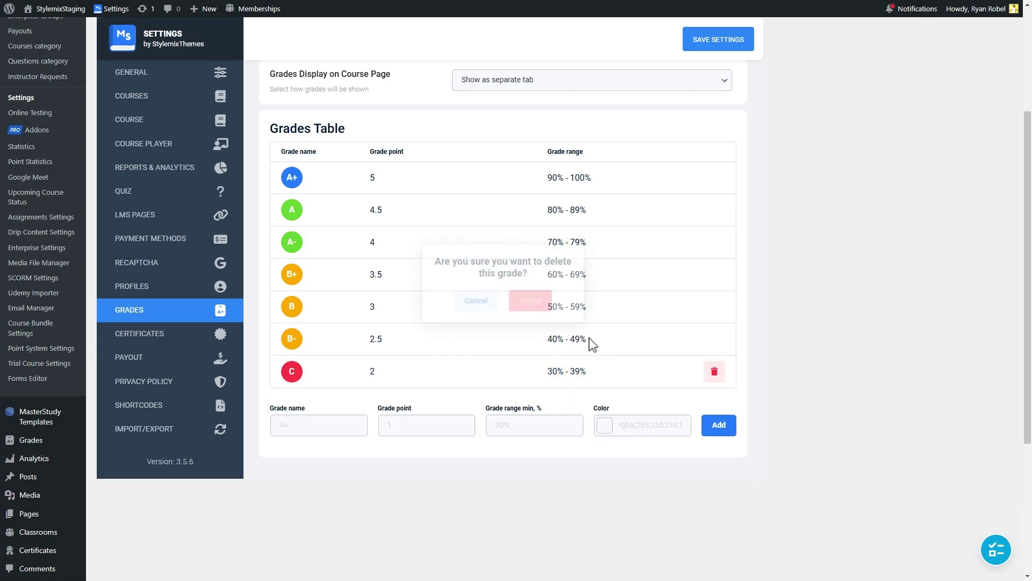
pyautogui.click(714, 372)
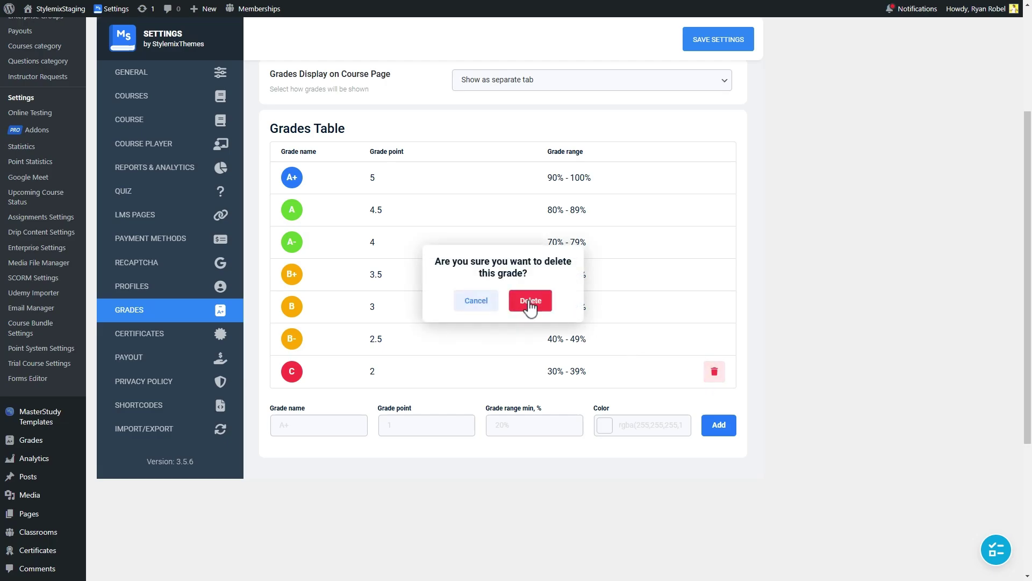
pyautogui.click(531, 301)
# - Recreate the C grade worth 2 points from 25% in pink-red
pyautogui.click(315, 385)
pyautogui.write('C')
pyautogui.click(391, 389)
pyautogui.write('2')
pyautogui.click(503, 394)
pyautogui.write('25')
pyautogui.click(604, 393)
pyautogui.click(645, 420)
pyautogui.click(719, 392)
pyautogui.click(321, 427)
# - Add the lower grades C- (1 point, from 15%) and a black F (0 points, from 0%)
pyautogui.write('C')
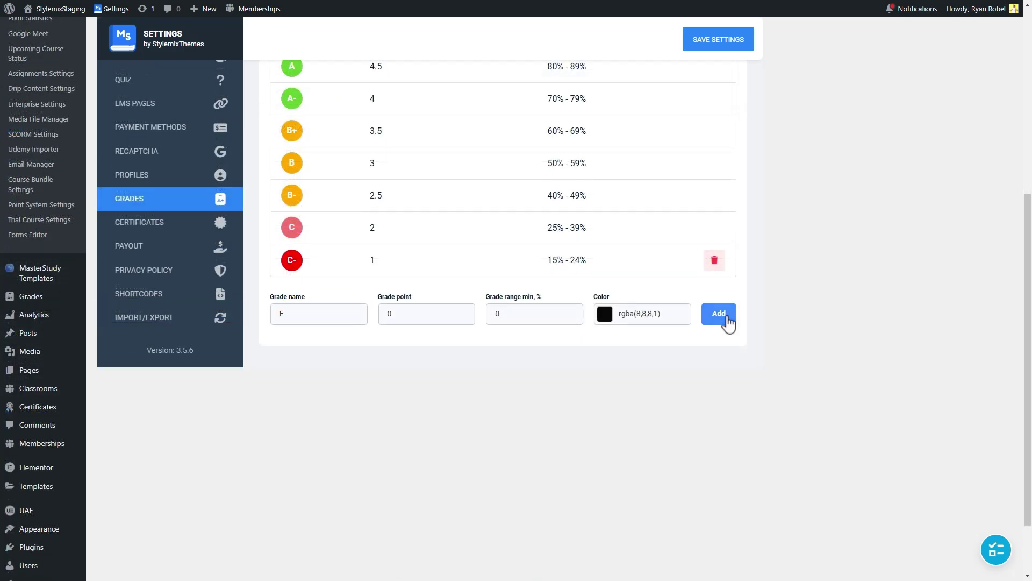
pyautogui.click(720, 321)
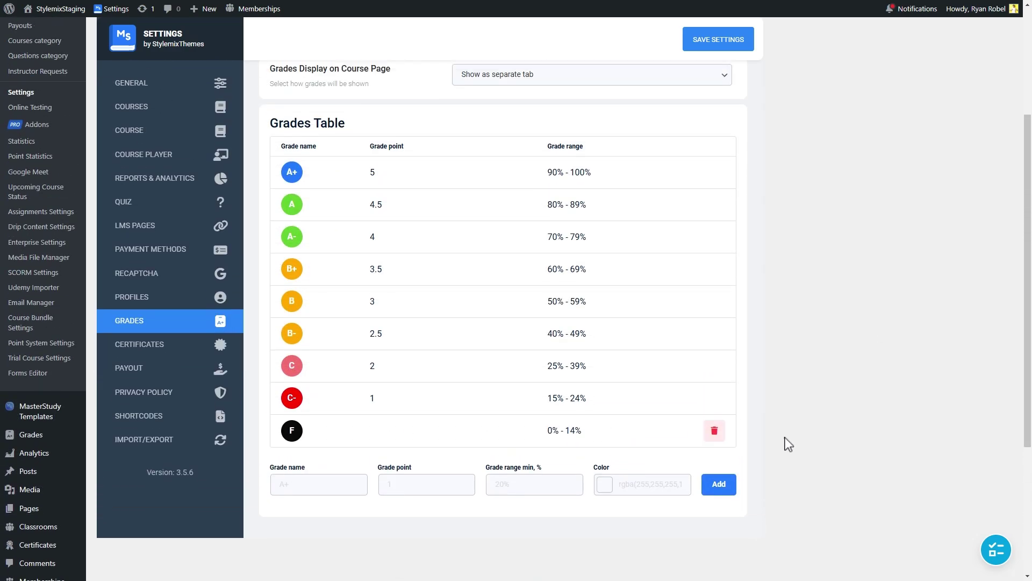
pyautogui.scroll(1, 796, 443)
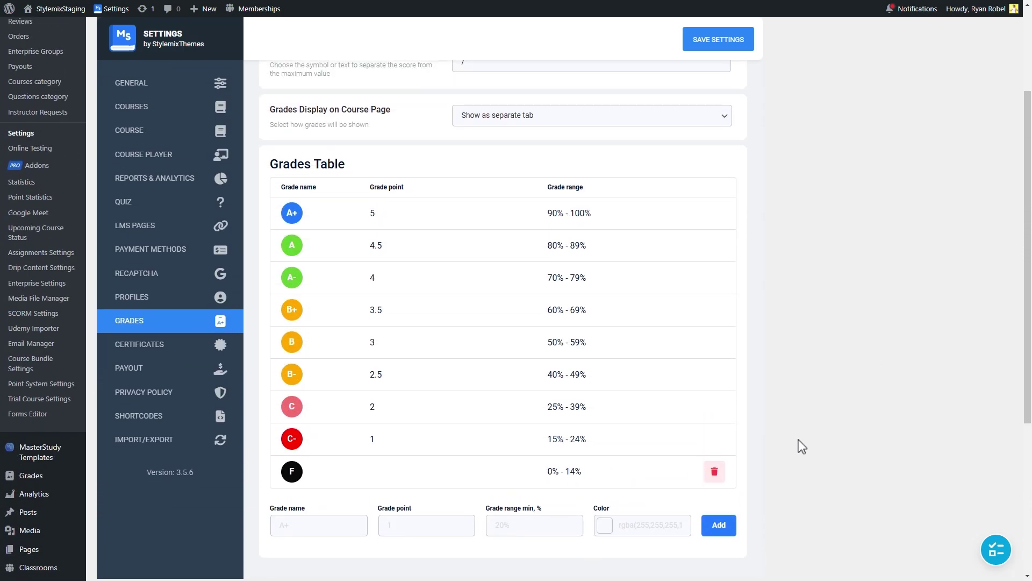
# - Save the Grades settings with the revised C, C- and F grades
pyautogui.click(737, 48)
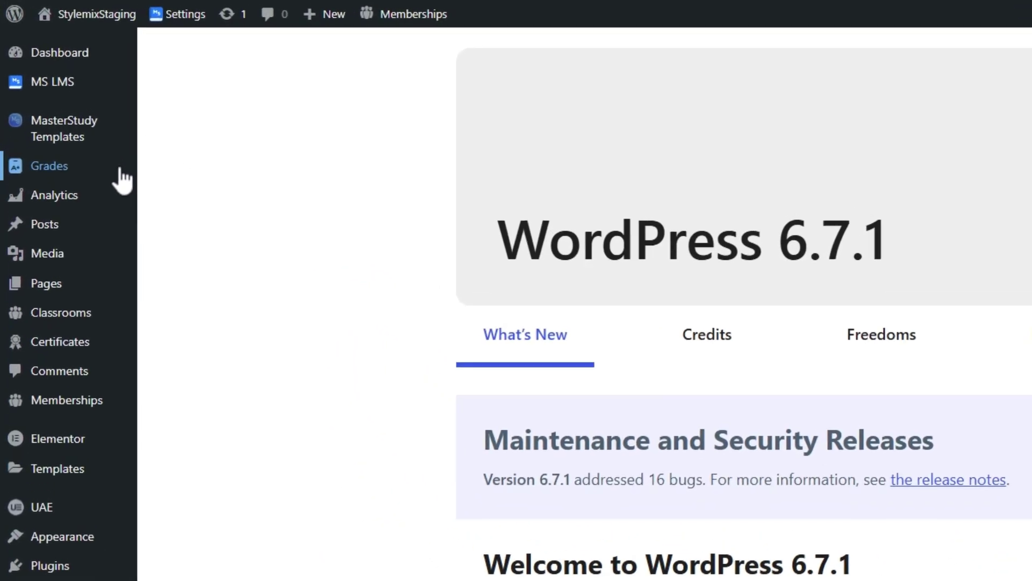
# - Regenerate a Minimalism enrollment's grade from the admin Grades list
pyautogui.click(77, 112)
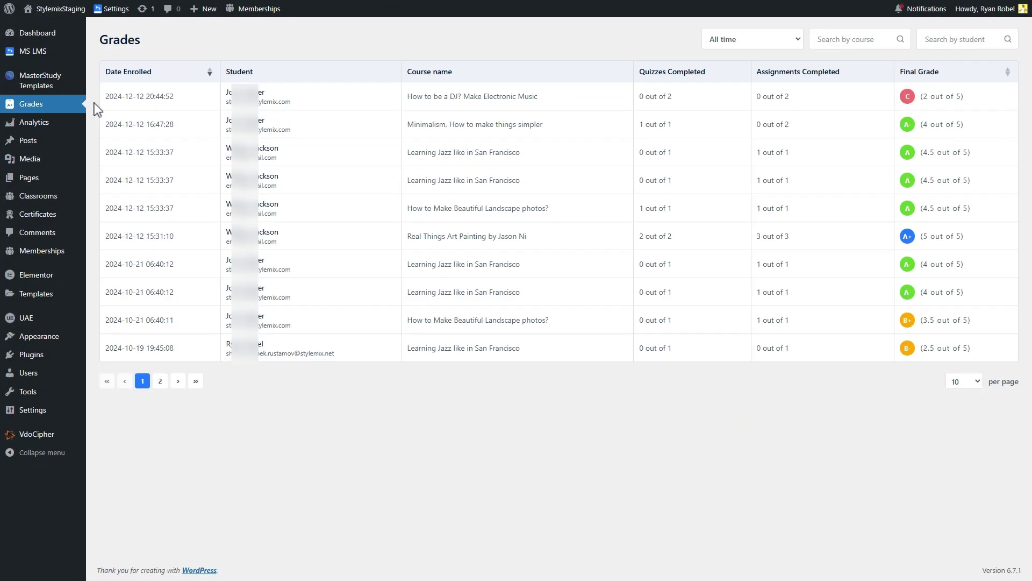
pyautogui.click(507, 138)
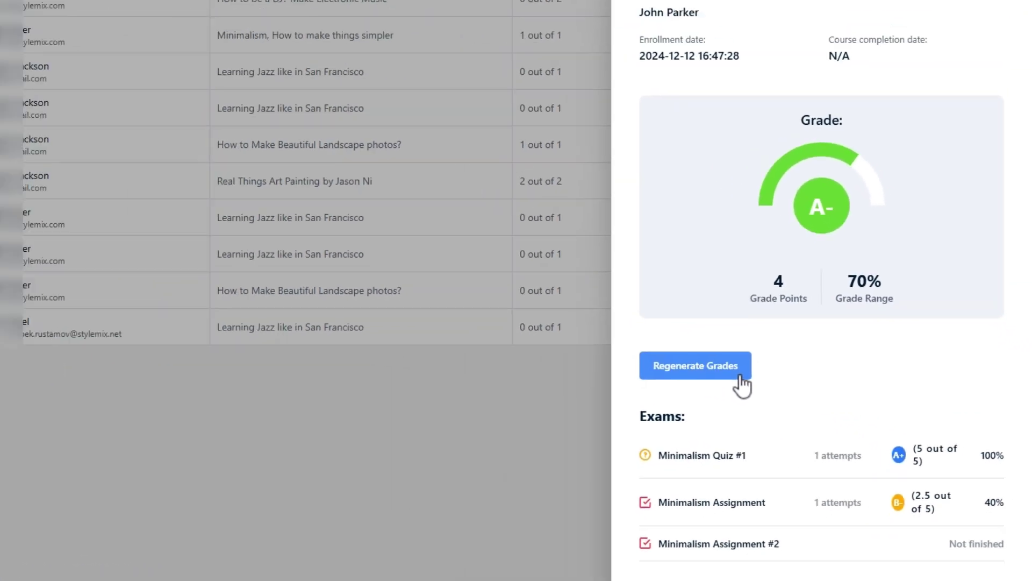
pyautogui.click(591, 350)
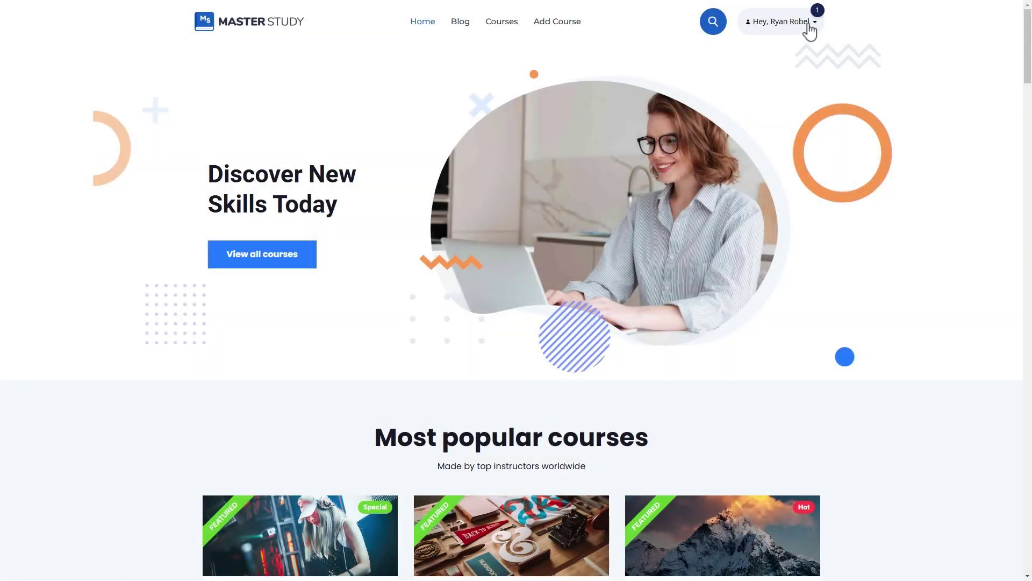
# - Regenerate the 2024-06-26 Minimalism enrollment's grade from page 2 of the instructor's front-end grades
pyautogui.click(808, 25)
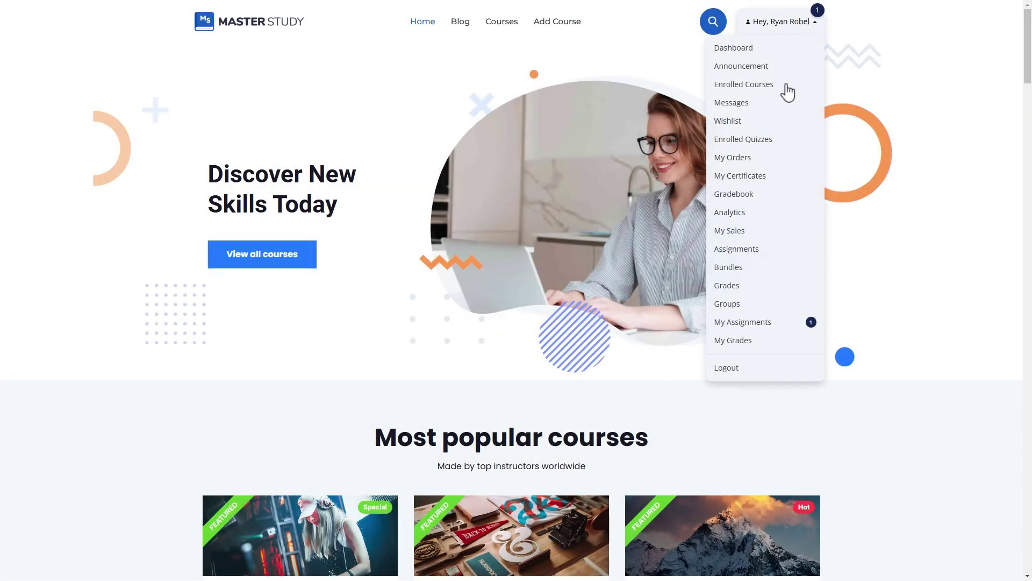
pyautogui.click(734, 290)
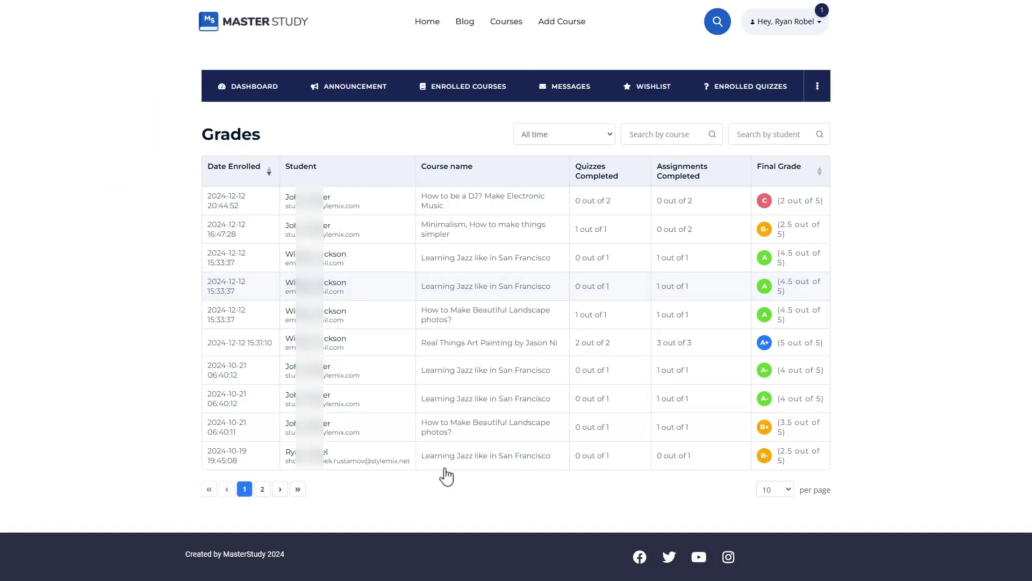
pyautogui.click(262, 489)
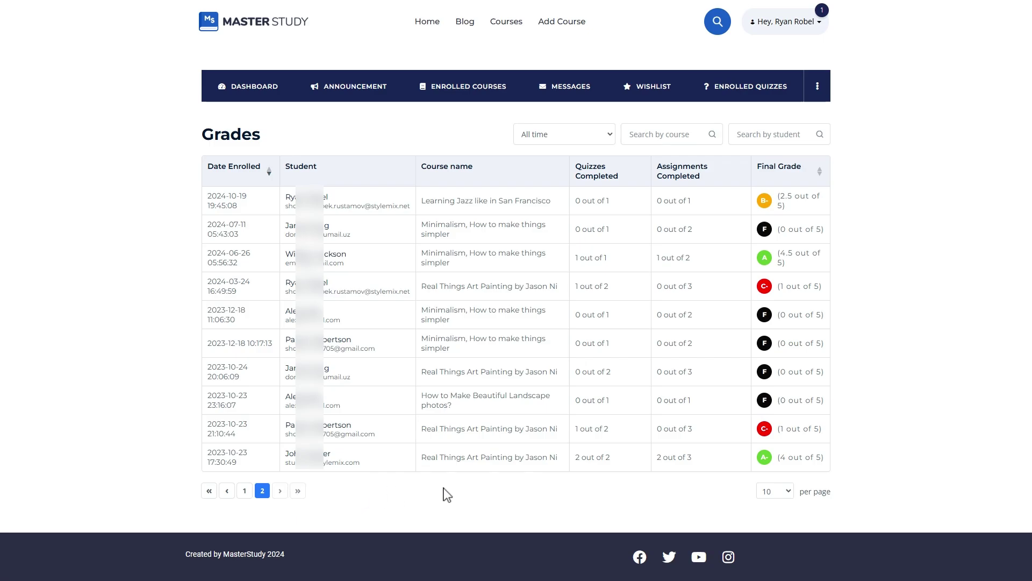
pyautogui.click(622, 263)
pyautogui.click(798, 366)
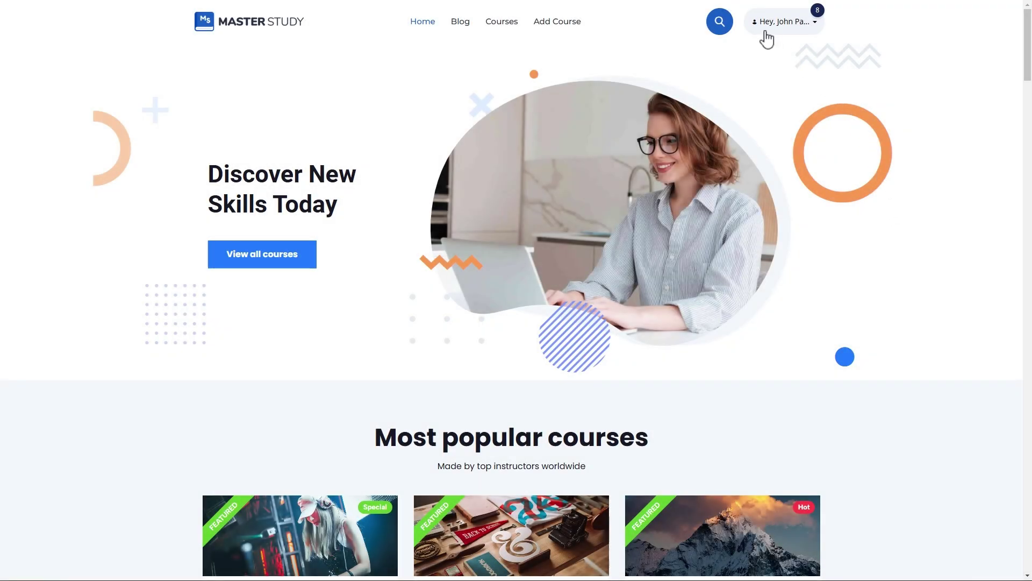
# - Regenerate the student's Minimalism course grade from My Grades, keeping A+ at 97%
pyautogui.click(766, 31)
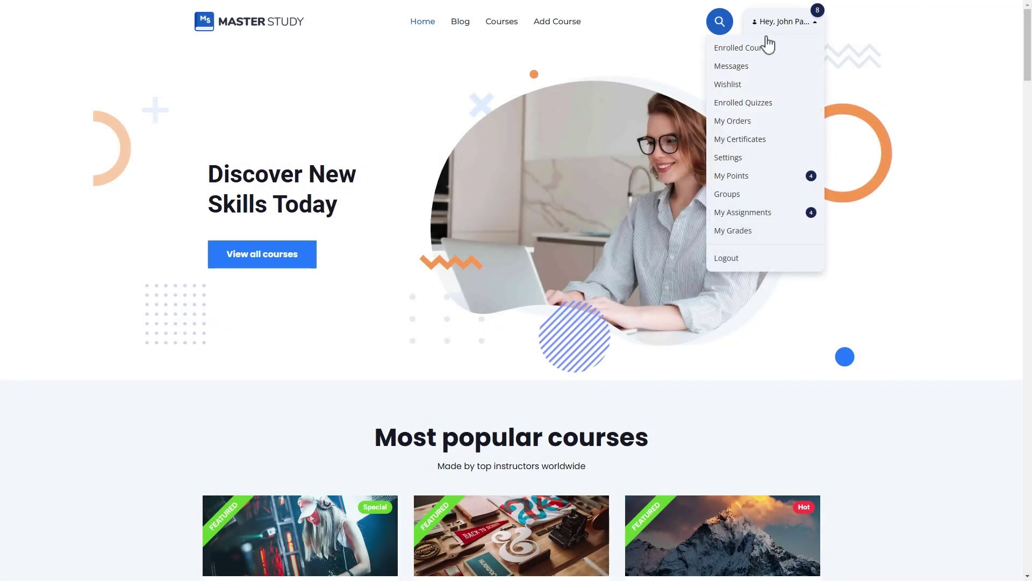
pyautogui.click(745, 237)
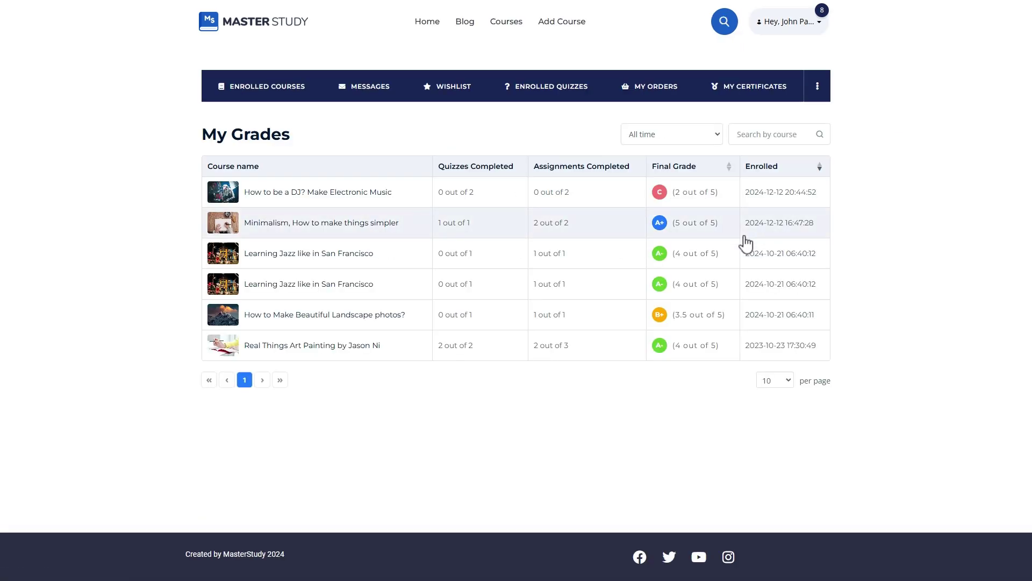
pyautogui.click(614, 233)
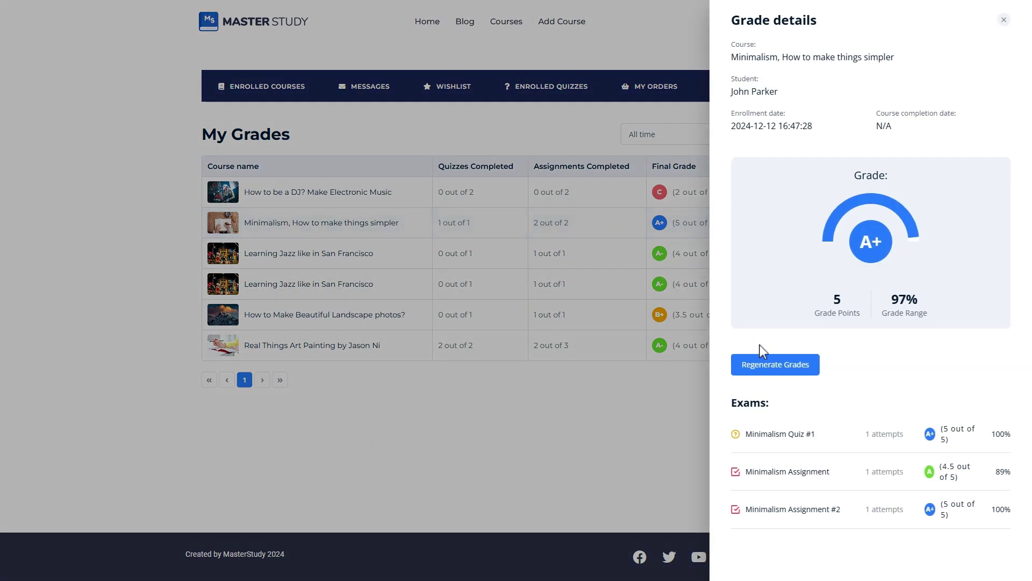
pyautogui.click(775, 366)
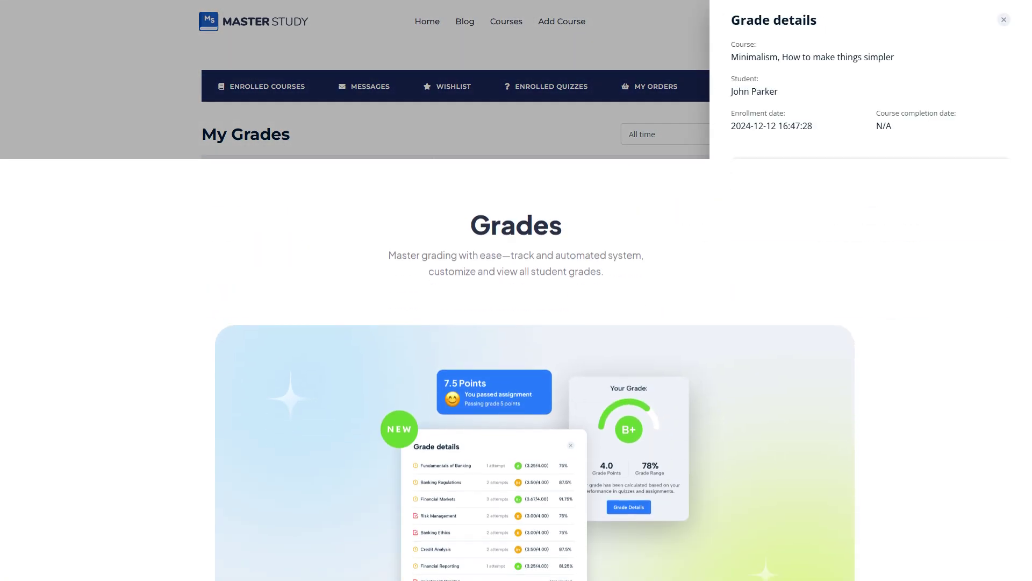